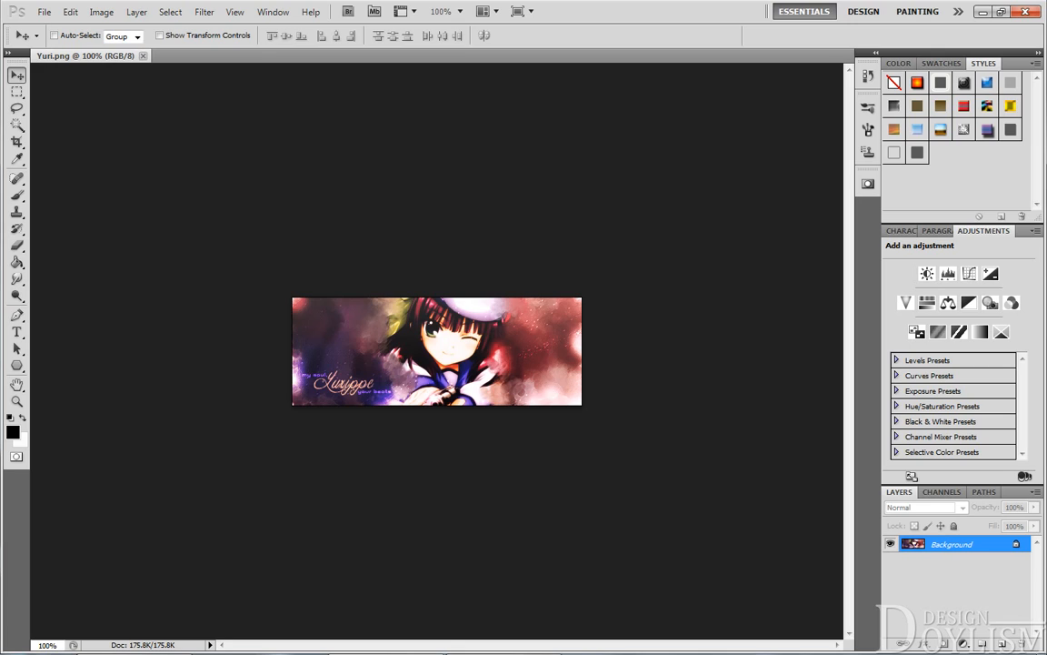
# - Convert the locked Background into an editable layer and activate the Gradient tool
pyautogui.keyDown('alt'); pyautogui.doubleClick(908, 544); pyautogui.keyUp('alt')
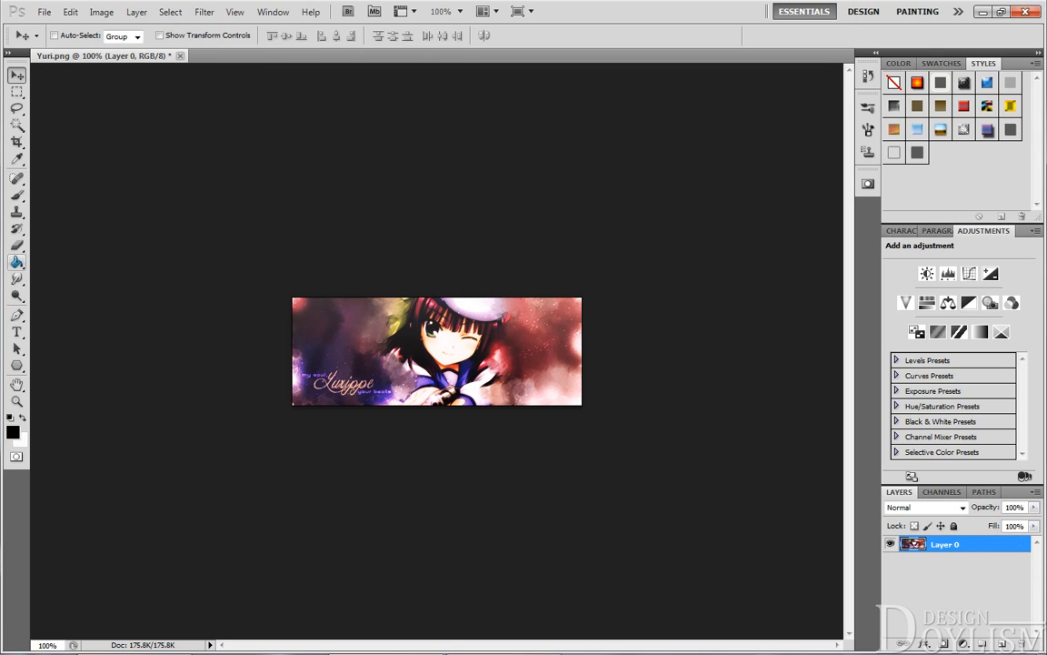
pyautogui.click(16, 262)
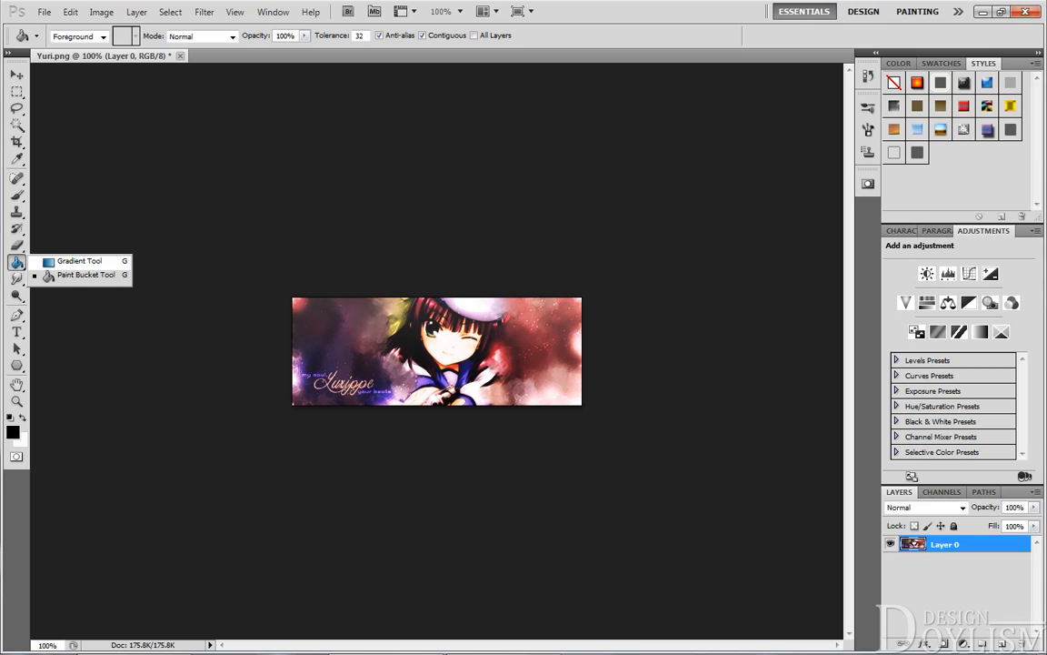
pyautogui.click(79, 261)
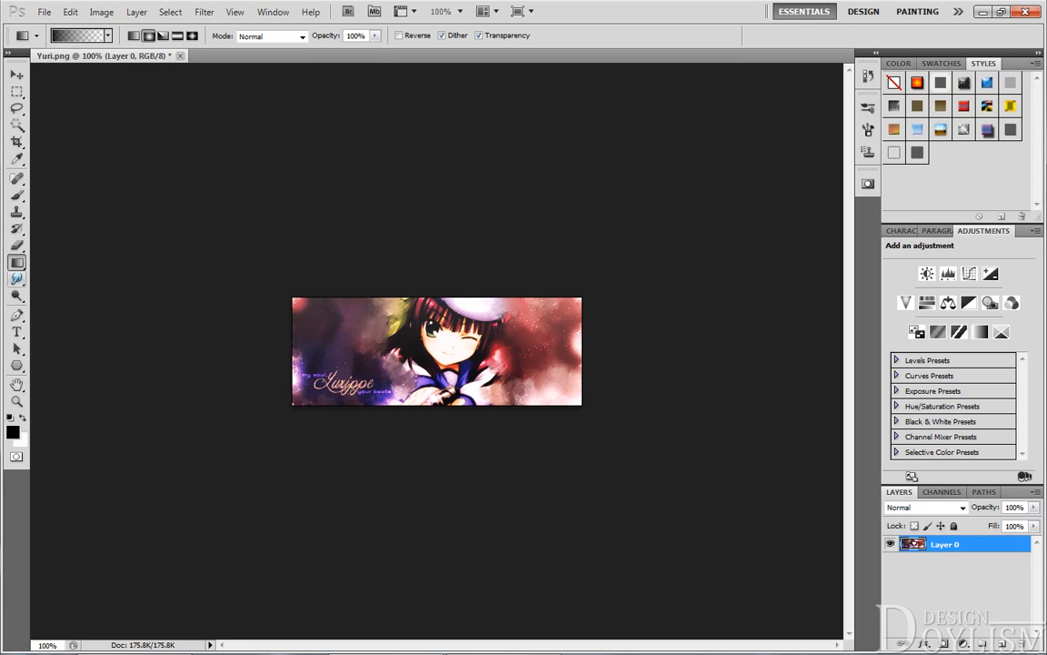
pyautogui.click(17, 279)
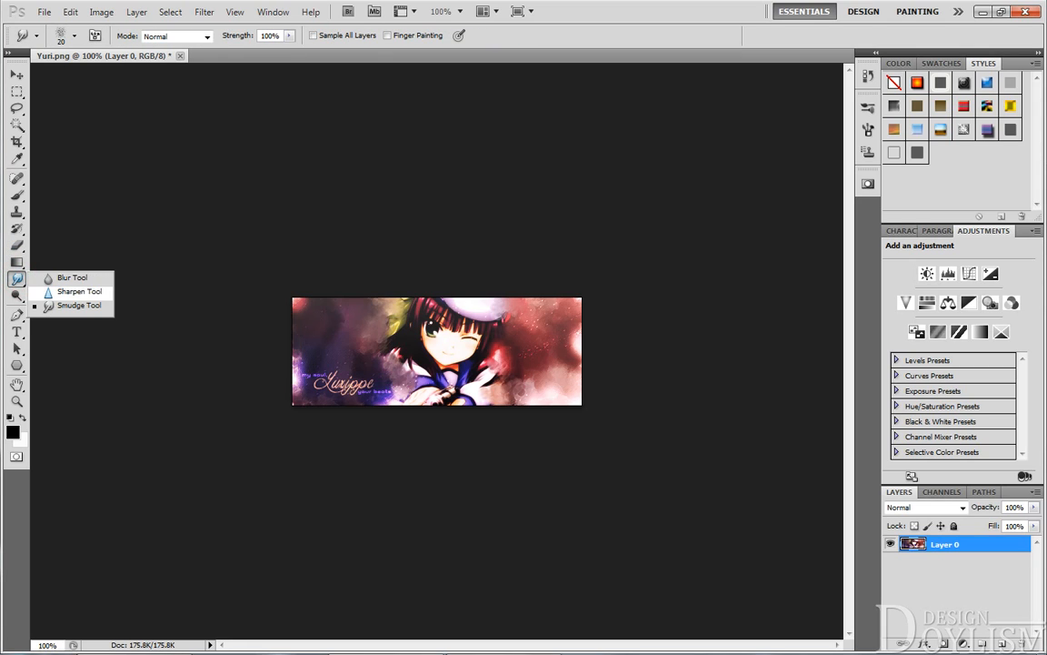
pyautogui.click(73, 277)
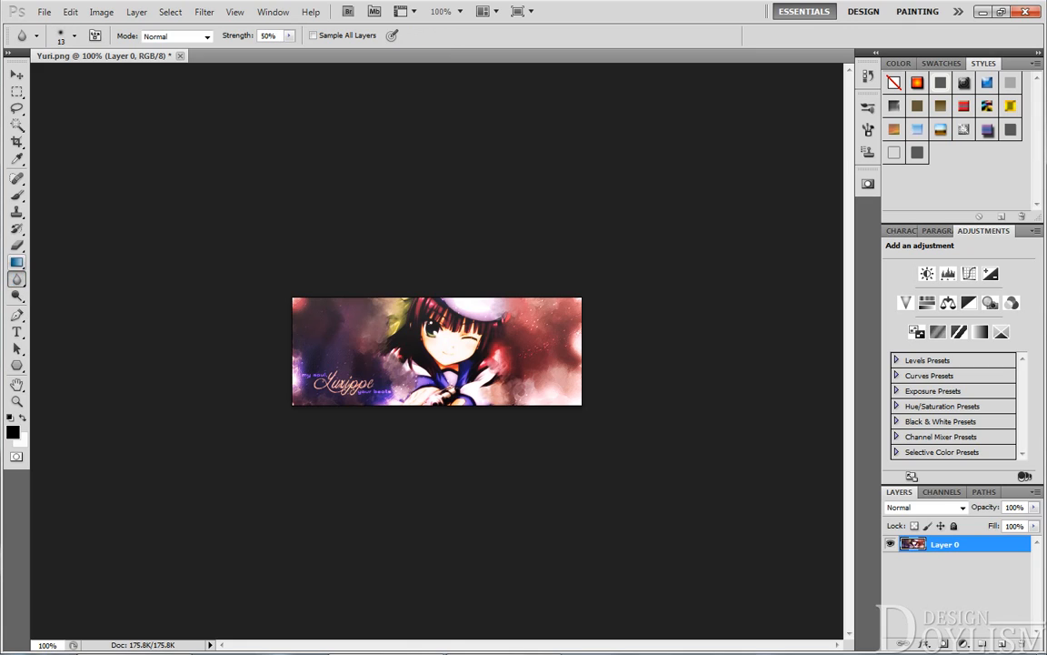
pyautogui.click(17, 262)
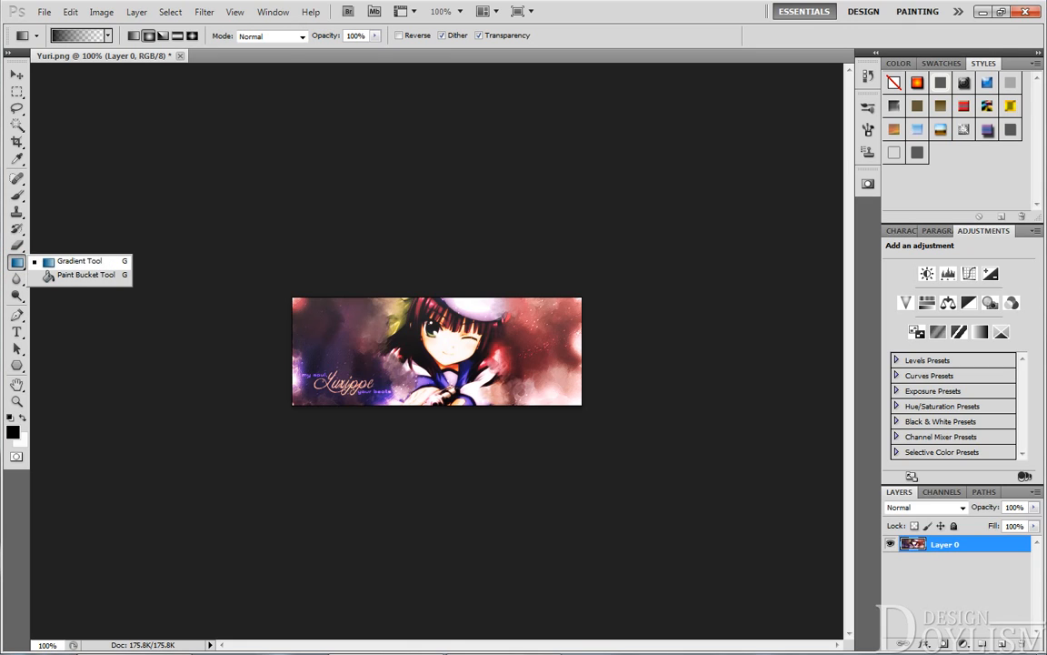
pyautogui.click(80, 261)
# - Try a reflected black-to-white gradient from the lower part of the image up to its upper edge, and undo it
pyautogui.click(107, 36)
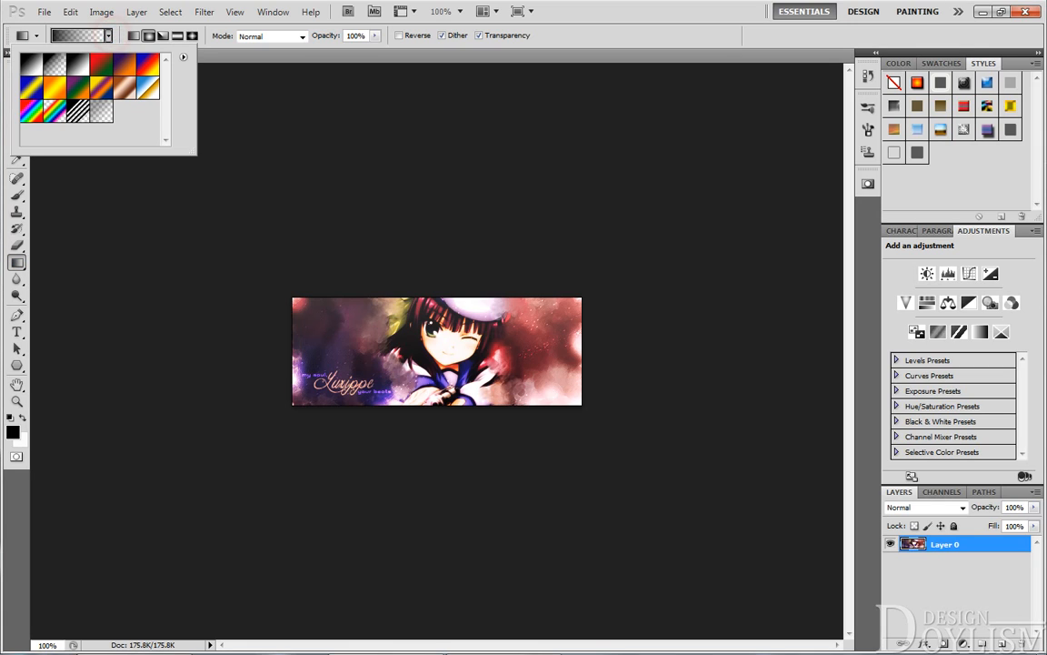
pyautogui.click(77, 86)
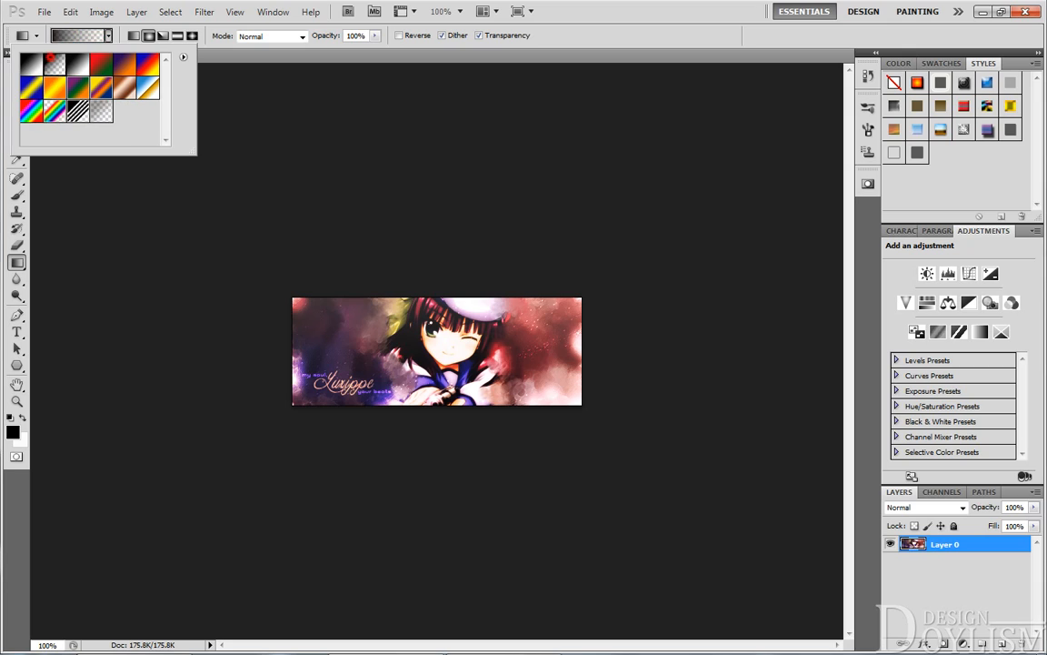
pyautogui.click(31, 64)
pyautogui.click(108, 36)
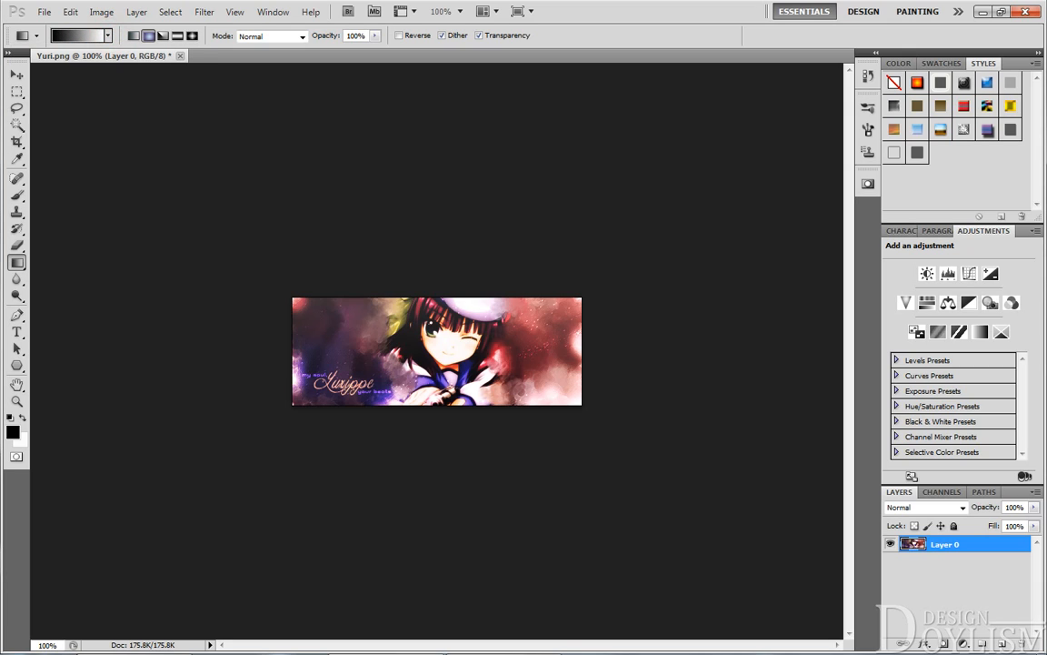
pyautogui.click(148, 35)
pyautogui.click(162, 35)
pyautogui.click(178, 35)
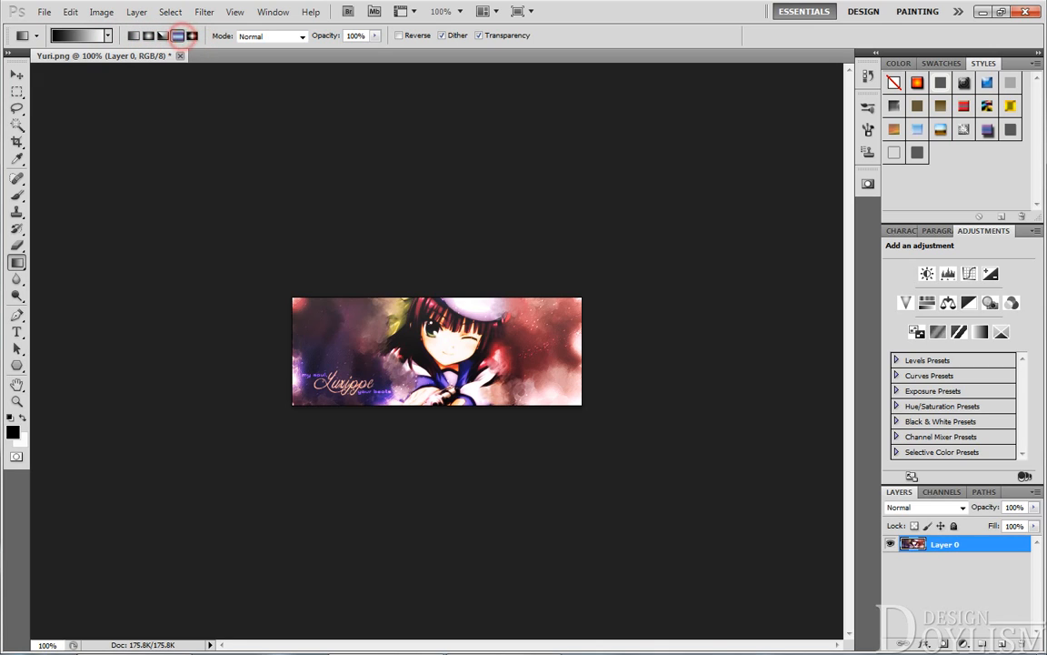
pyautogui.moveTo(404, 364); pyautogui.dragTo(405, 304)
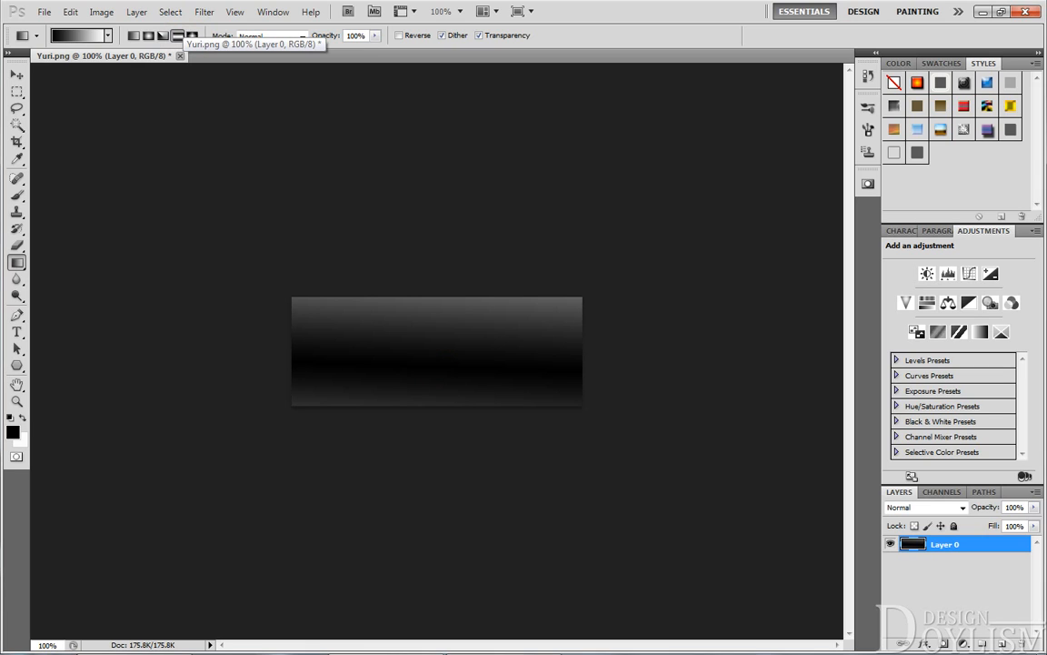
pyautogui.hotkey('ctrl', 'z')
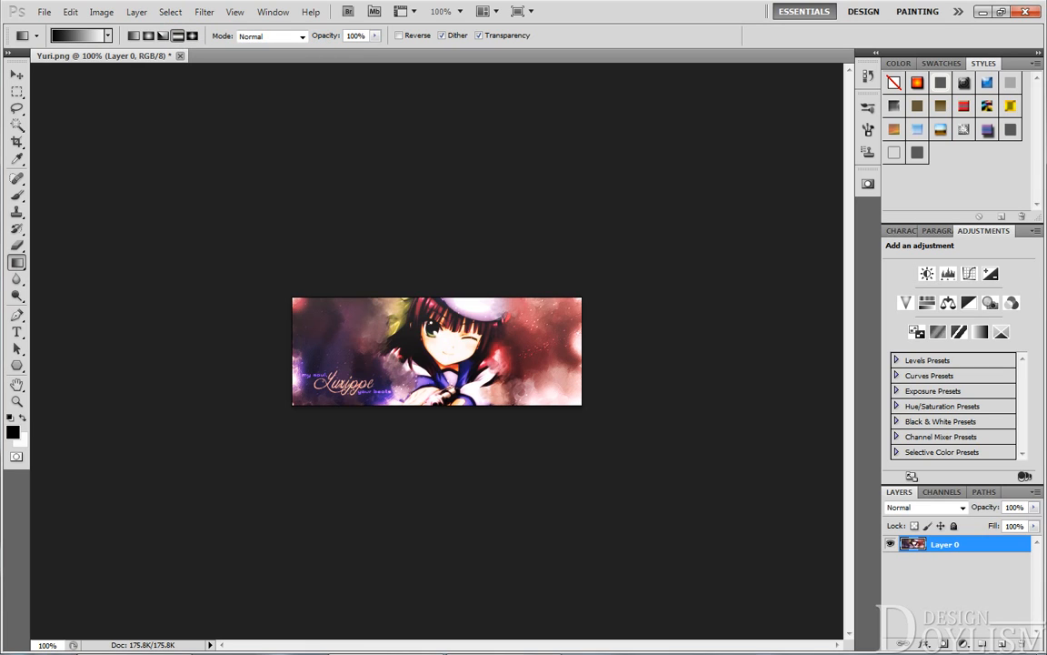
# - Set up a radial gradient with the black-to-white foreground-to-background preset and add a new layer above the image
pyautogui.click(148, 35)
pyautogui.click(107, 36)
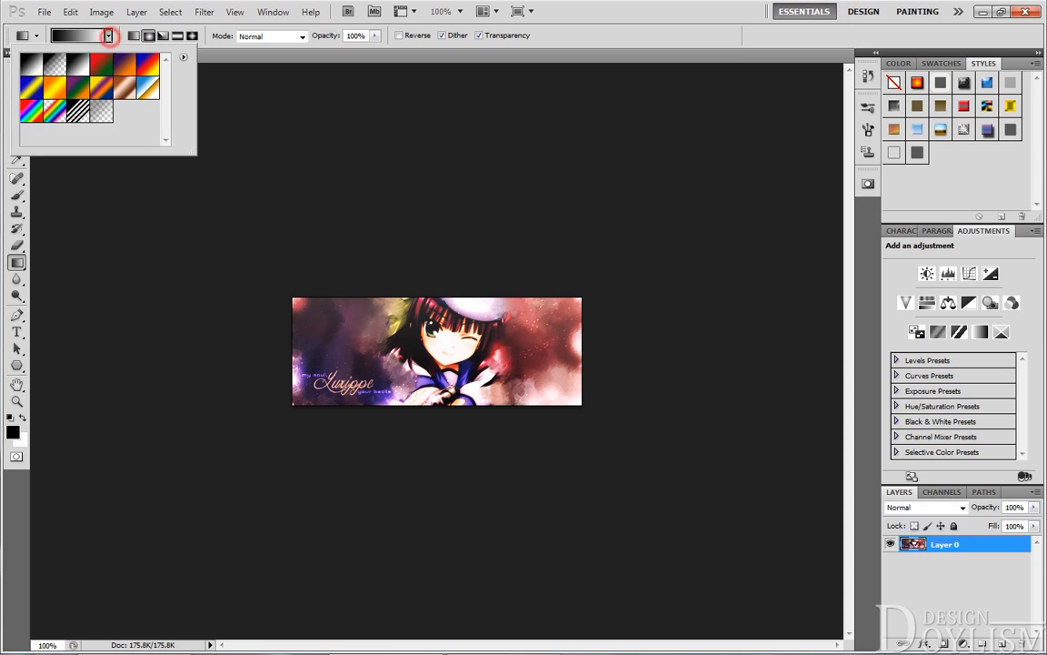
pyautogui.click(53, 64)
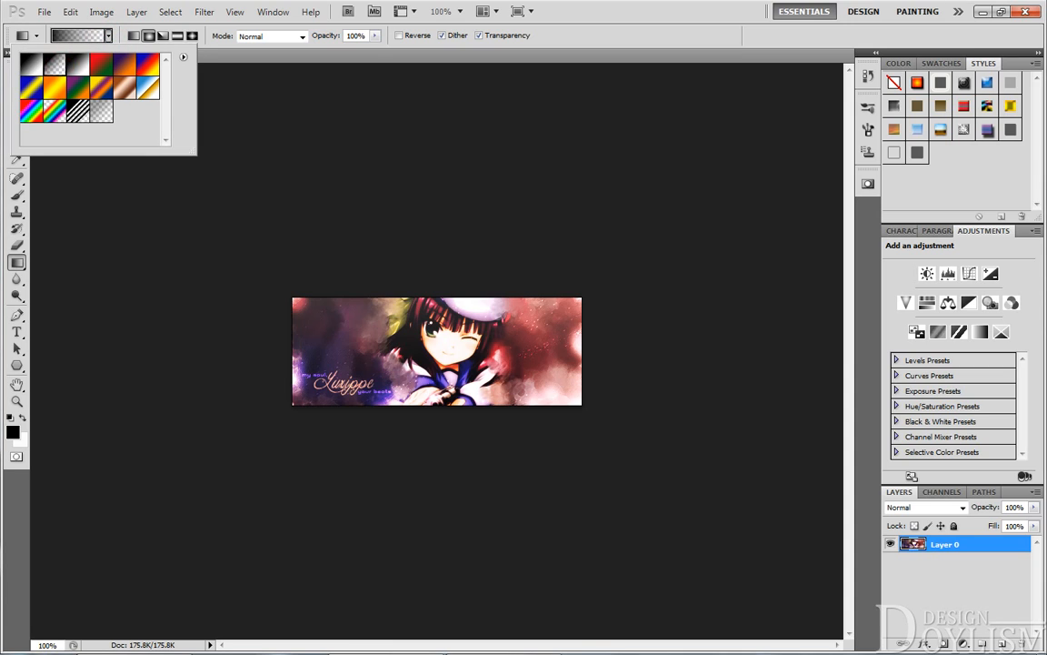
pyautogui.press('Return')
pyautogui.click(108, 35)
pyautogui.click(31, 64)
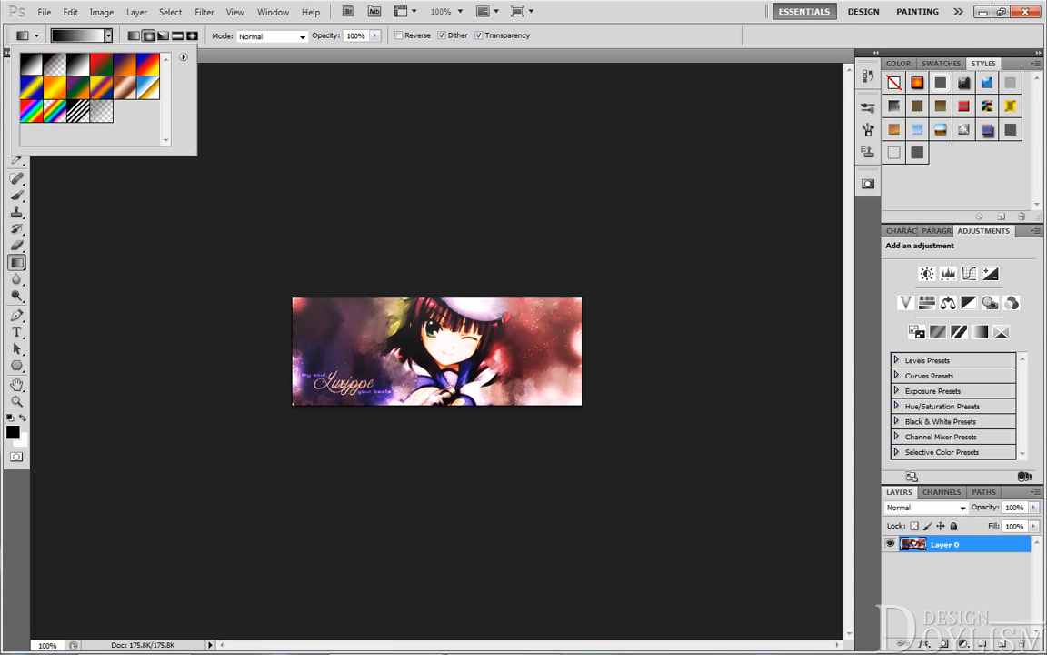
pyautogui.click(110, 36)
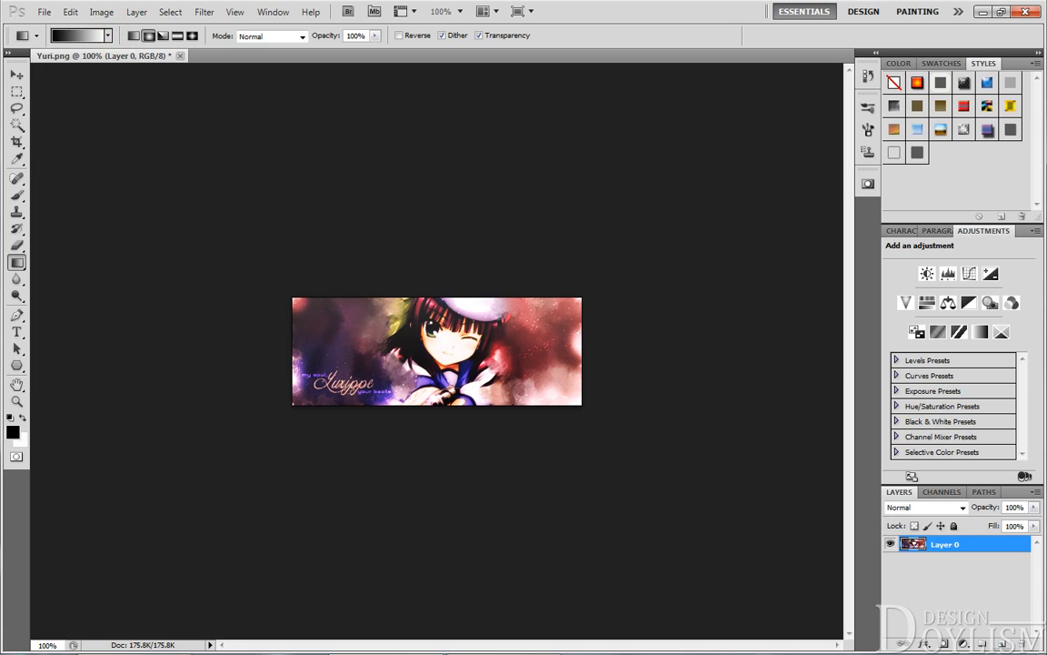
pyautogui.click(1002, 644)
# - Try black-to-white radial gradients on the new layer, one from below the canvas and one from inside it, undoing each
pyautogui.moveTo(453, 481); pyautogui.dragTo(450, 259)
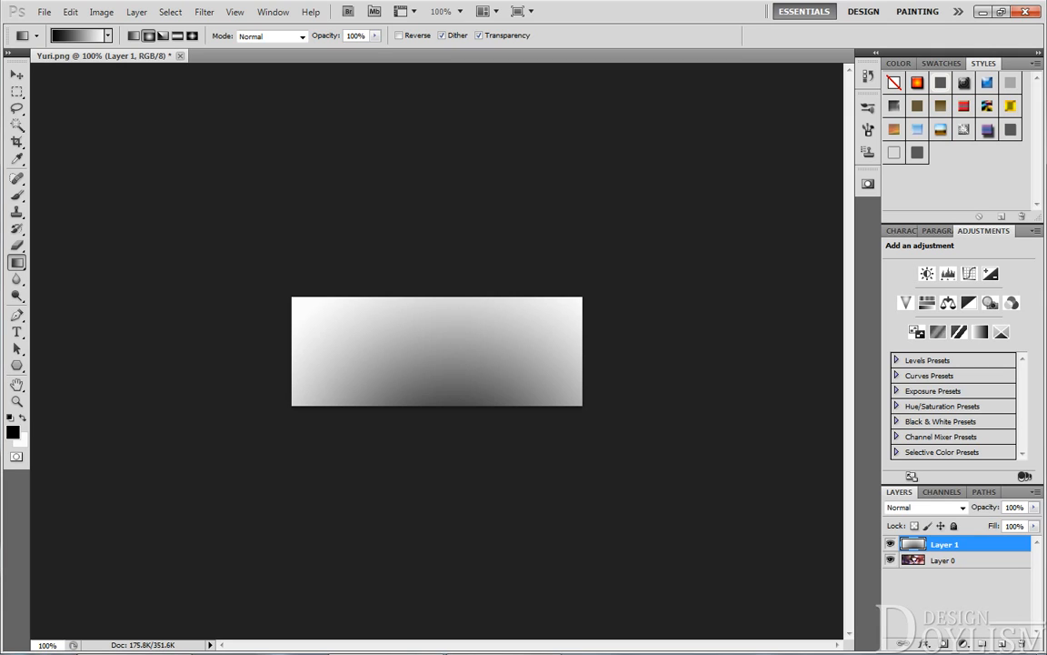
pyautogui.hotkey('ctrl', 'z')
pyautogui.moveTo(439, 360); pyautogui.dragTo(473, 105)
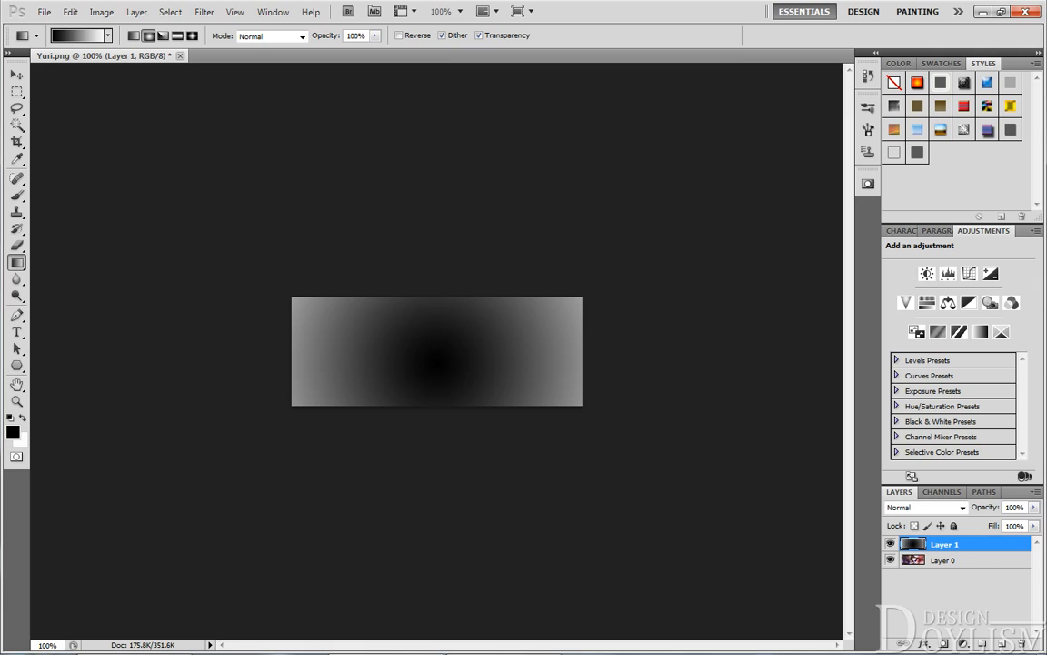
pyautogui.hotkey('ctrl', 'z')
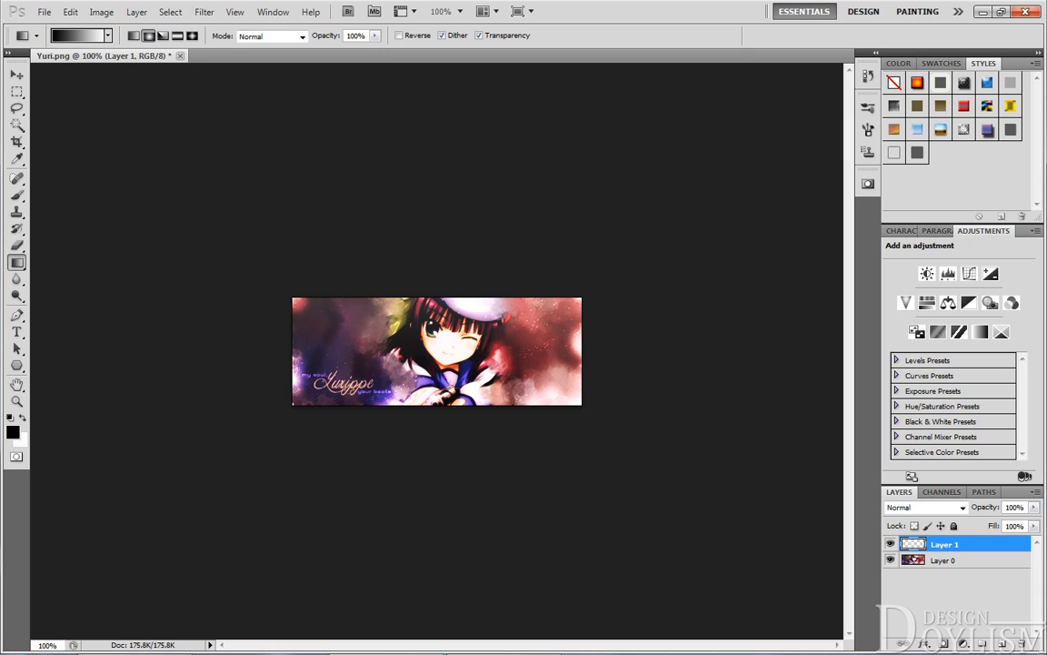
# - Try a white-to-black radial gradient from the image's centre with swapped colours, undo it and restore black as the foreground colour
pyautogui.press('x')
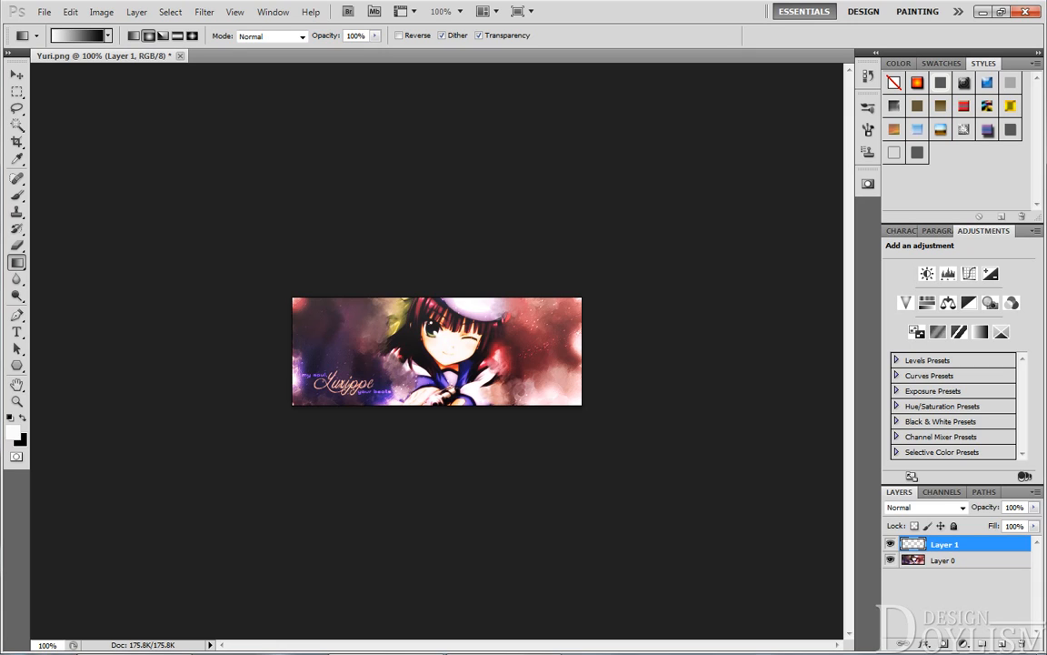
pyautogui.moveTo(439, 350); pyautogui.dragTo(629, 160)
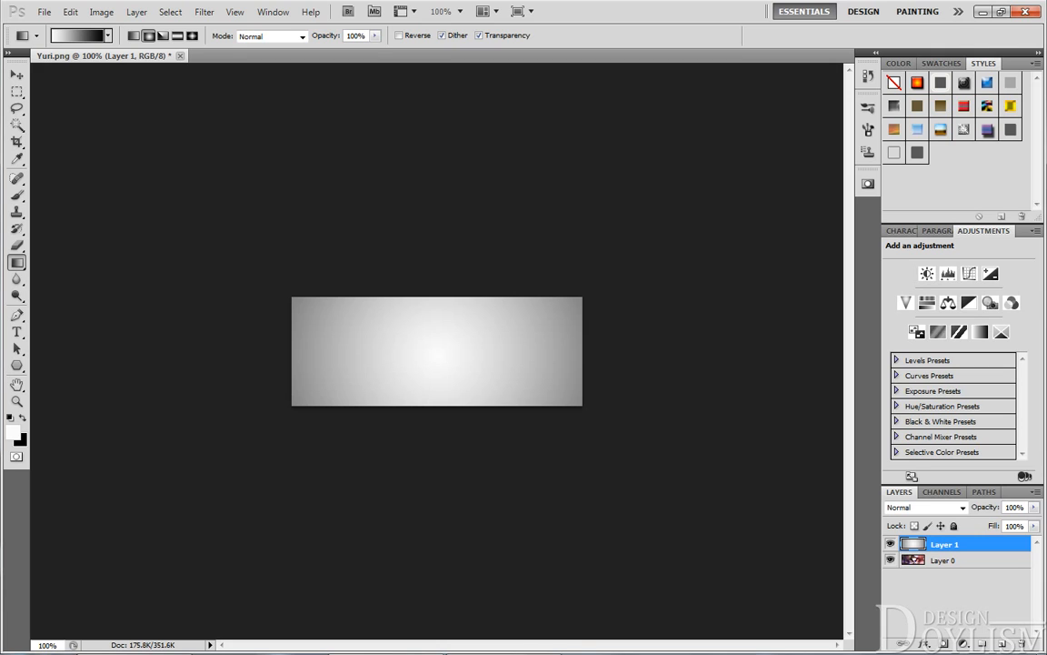
pyautogui.hotkey('ctrl', 'z')
pyautogui.press('x')
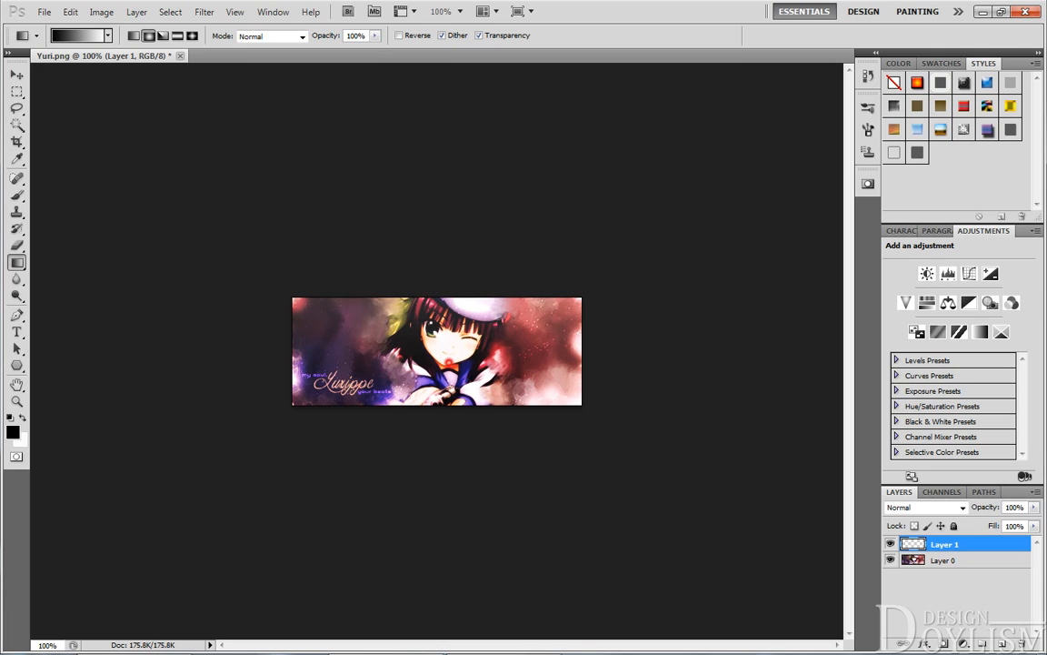
# - Try another black-centred radial gradient on Layer 1, undo it and make white the foreground colour
pyautogui.moveTo(448, 361); pyautogui.dragTo(582, 209)
pyautogui.press('x')
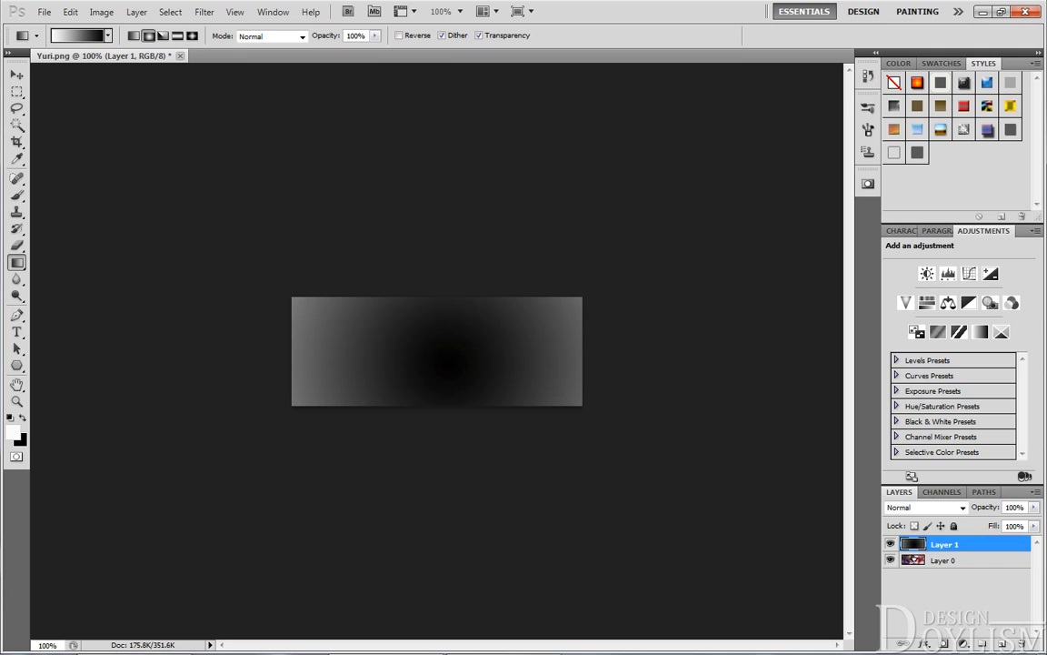
pyautogui.hotkey('ctrl', 'z')
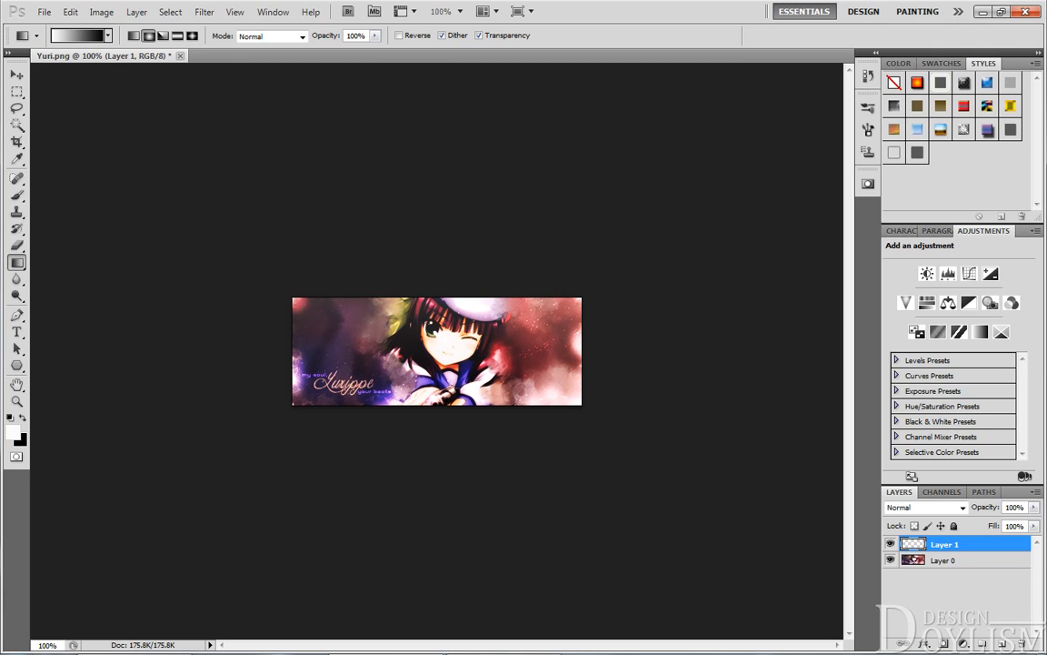
# - Draw a white-to-transparent radial gradient on Layer 1 from above the canvas down to just below its lower edge
pyautogui.click(109, 36)
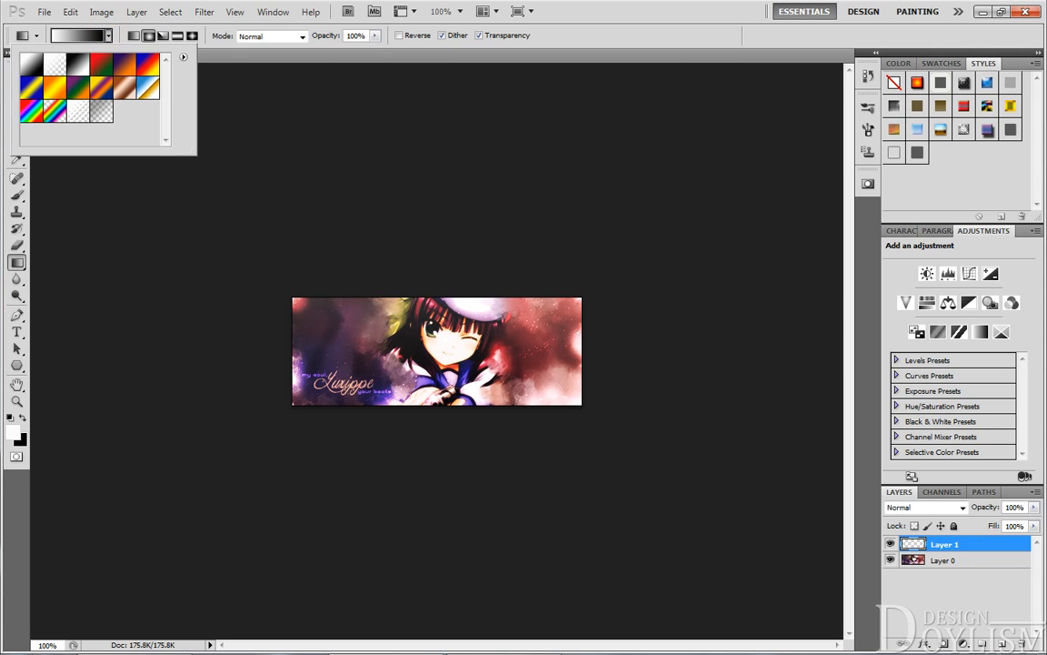
pyautogui.click(54, 64)
pyautogui.press('Return')
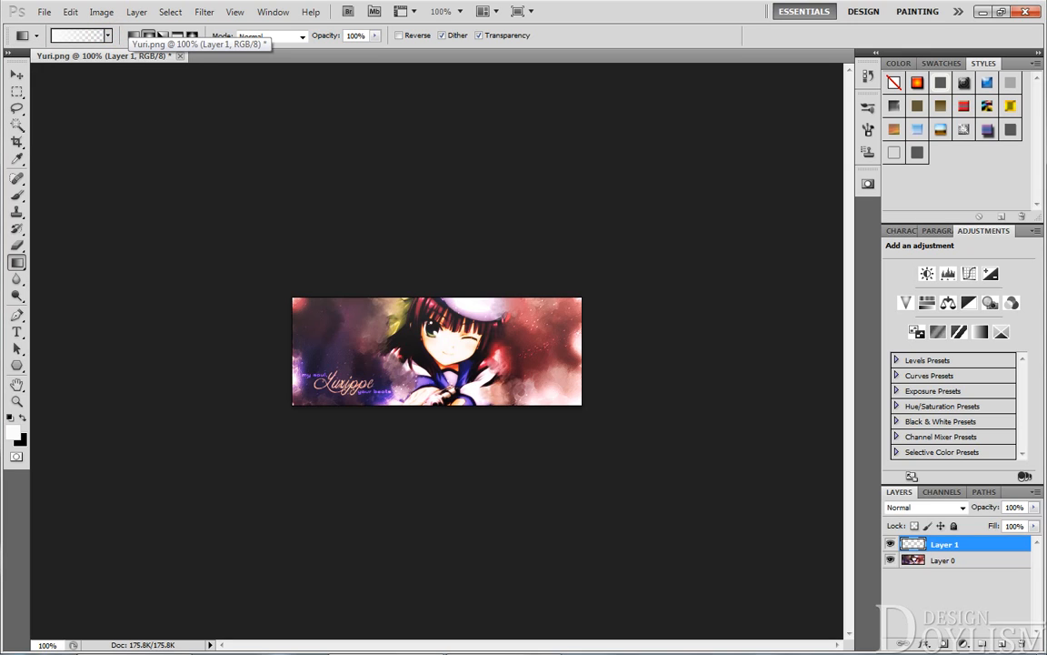
pyautogui.moveTo(435, 164); pyautogui.dragTo(434, 422)
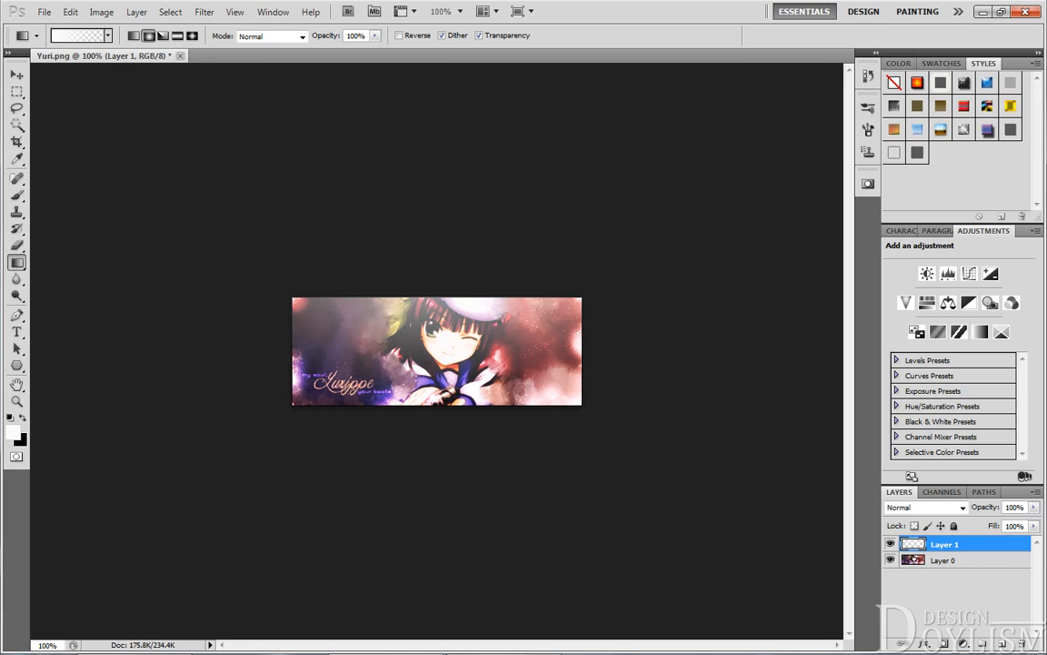
# - Try the Overlay, Soft Light and Luminosity blend modes on Layer 1
pyautogui.click(925, 507)
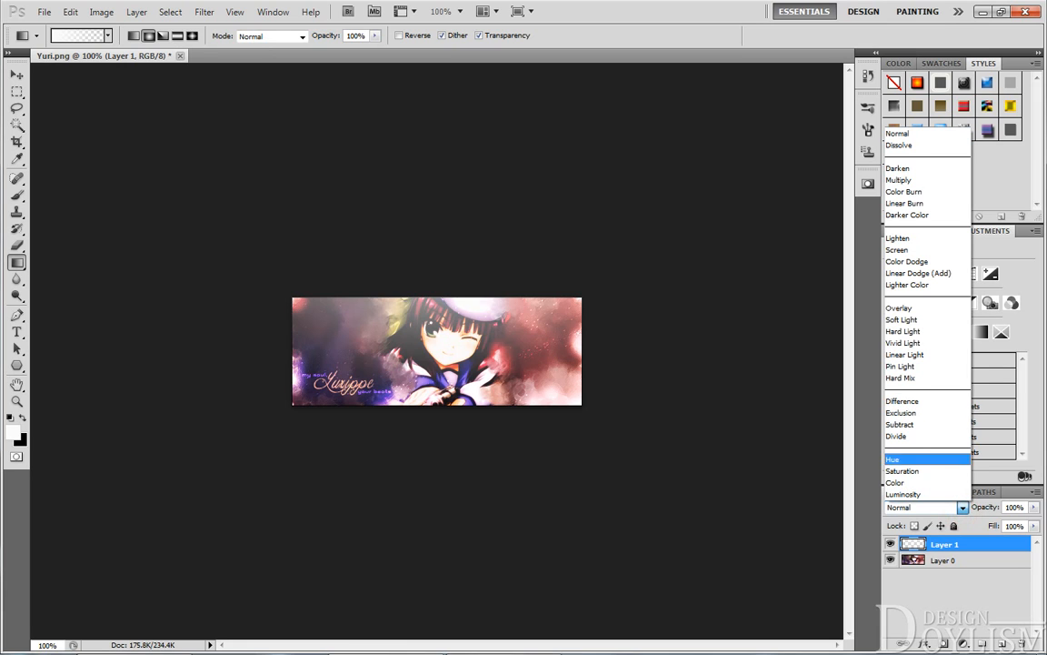
pyautogui.press('Up')
pyautogui.press('Return')
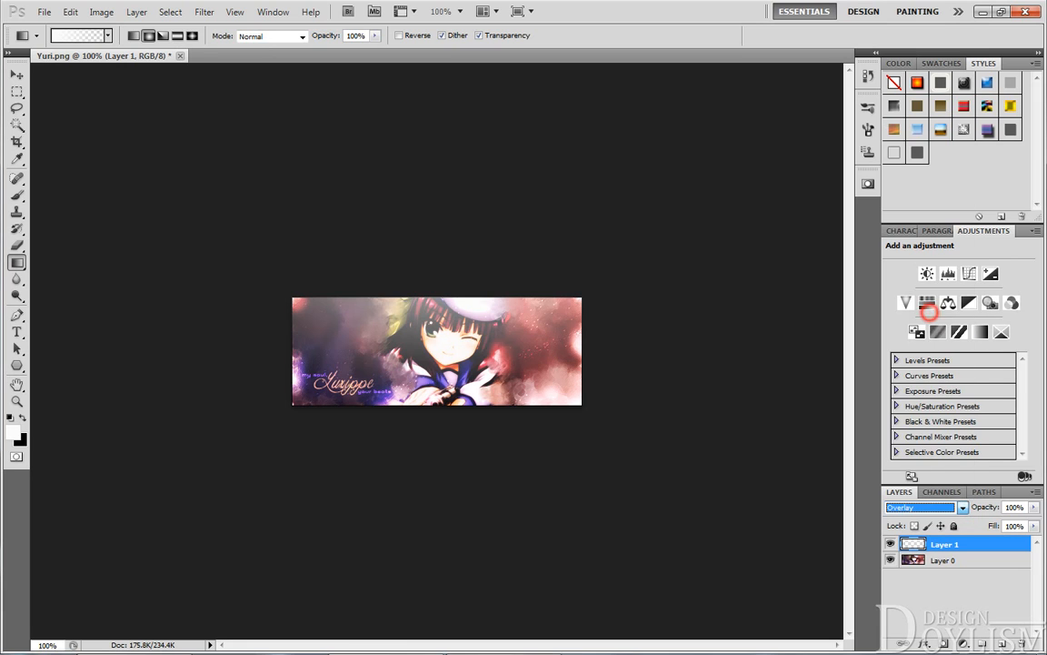
pyautogui.click(962, 507)
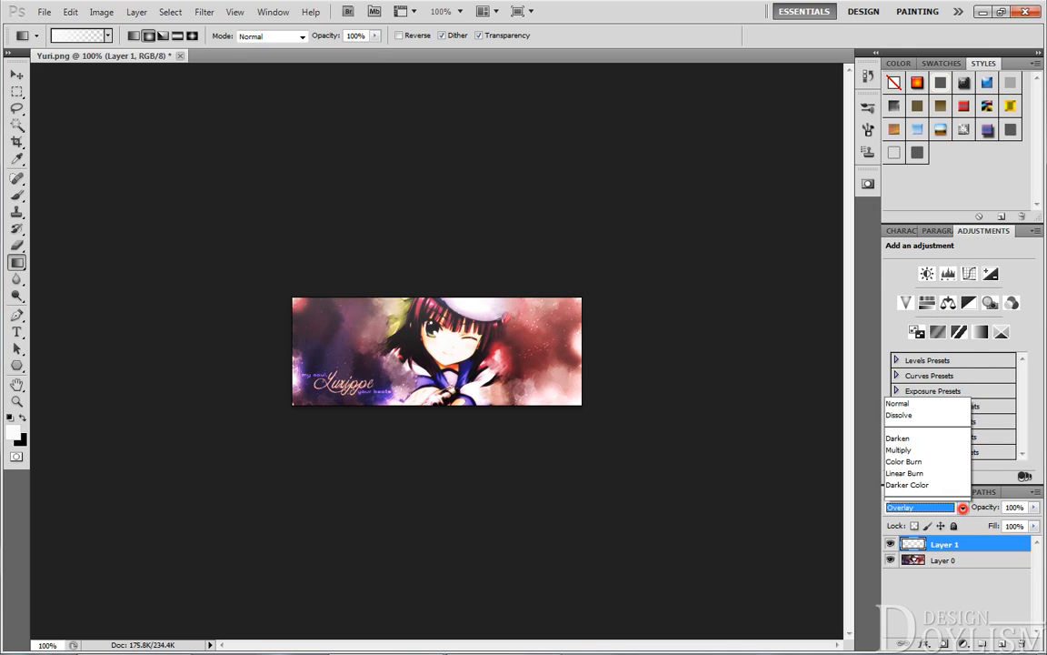
pyautogui.press('Return')
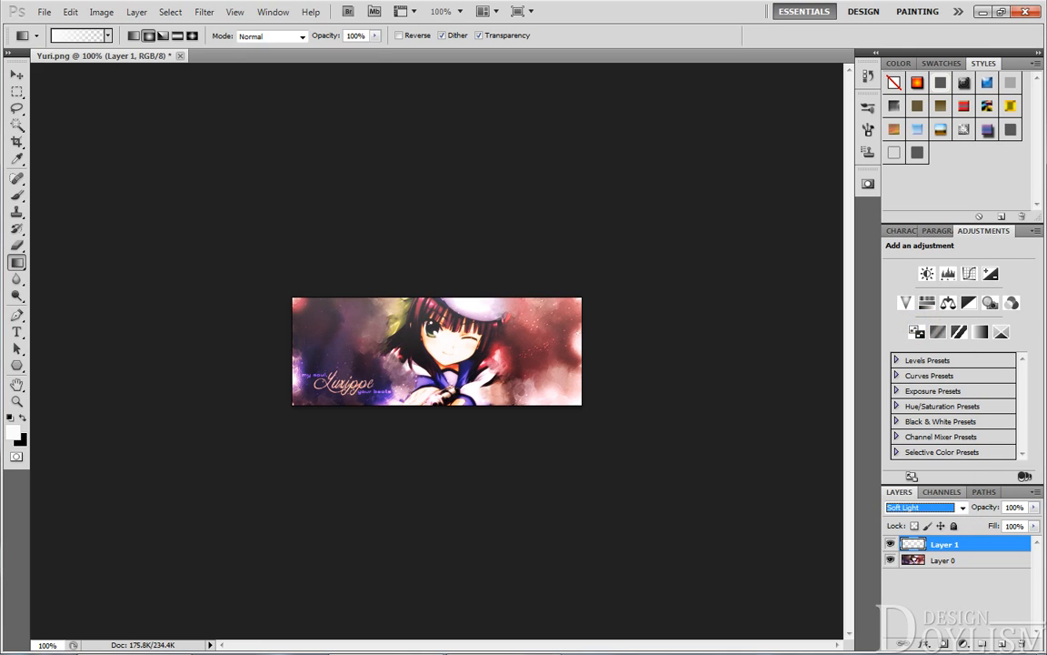
pyautogui.click(946, 510)
pyautogui.click(923, 497)
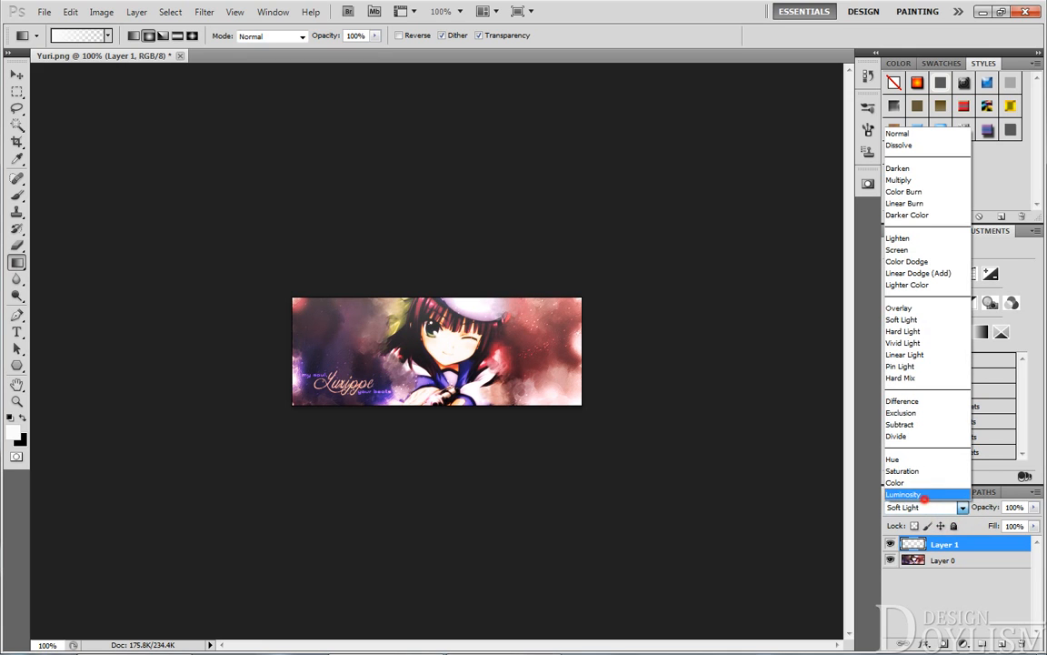
# - Set Layer 1's blend mode to Saturation
pyautogui.click(962, 507)
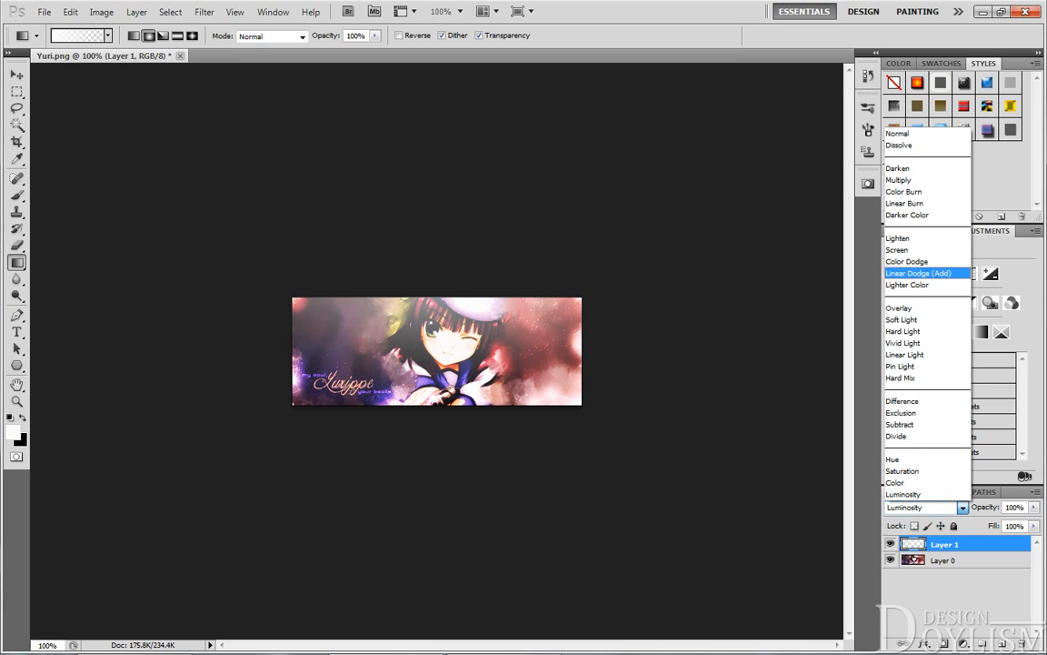
pyautogui.press('Down')
pyautogui.press('Down')
pyautogui.press('Down')
pyautogui.press('Down')
pyautogui.press('Down')
pyautogui.press('Down')
pyautogui.press('Down')
pyautogui.press('Down')
pyautogui.press('Down')
pyautogui.press('Down')
pyautogui.press('Down')
pyautogui.press('Down')
pyautogui.press('Down')
pyautogui.press('Down')
pyautogui.press('Down')
pyautogui.press('Down')
pyautogui.press('Down')
pyautogui.press('Down')
pyautogui.press('Down')
pyautogui.press('Down')
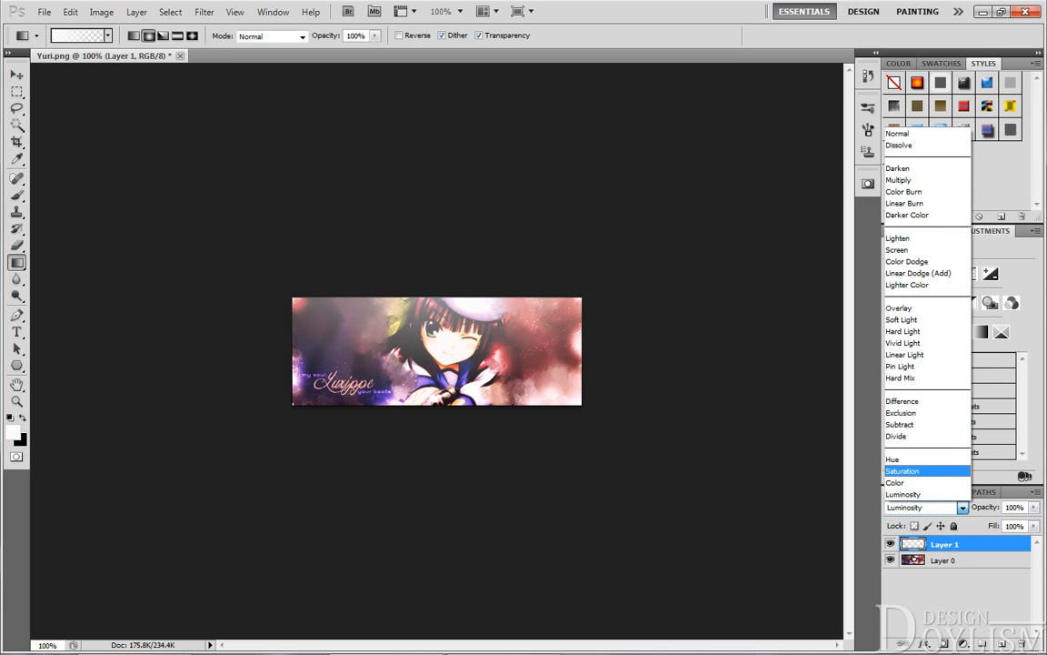
pyautogui.press('Return')
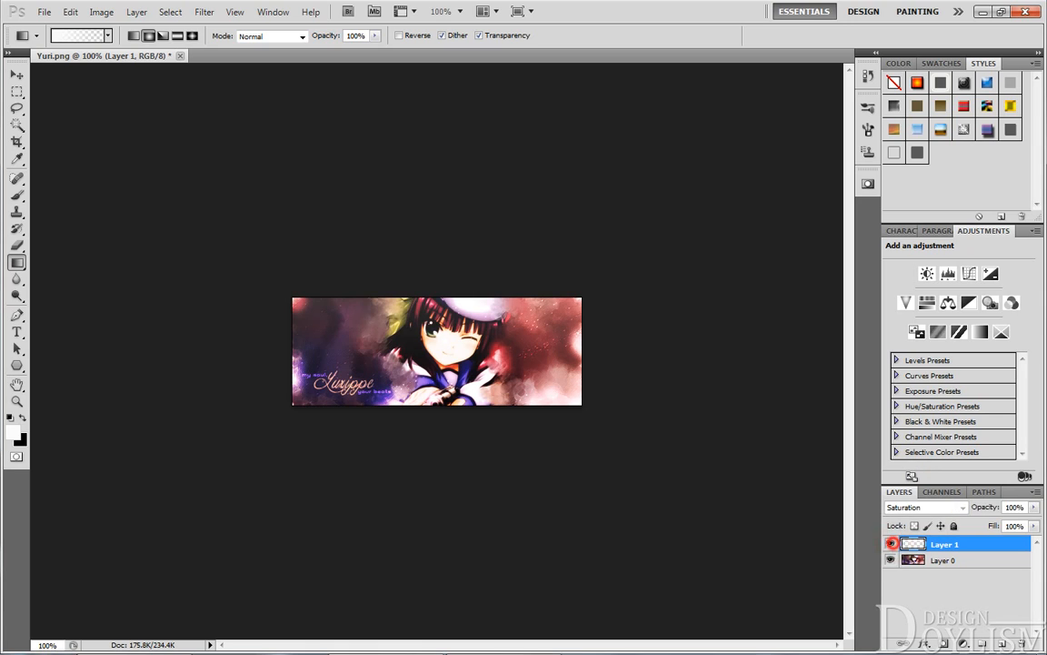
# - Compare the image with and without the lighting gradient by repeatedly hiding and showing Layer 1
pyautogui.click(892, 543)
pyautogui.click(892, 544)
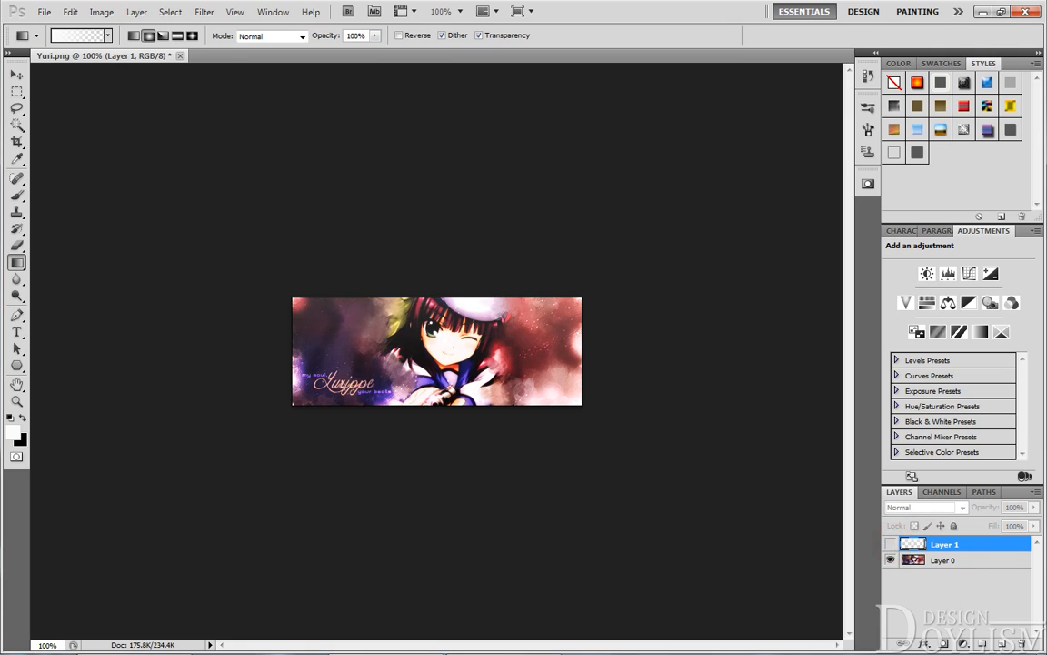
pyautogui.click(892, 544)
pyautogui.click(891, 544)
pyautogui.click(892, 543)
pyautogui.click(892, 544)
pyautogui.click(891, 544)
pyautogui.click(892, 544)
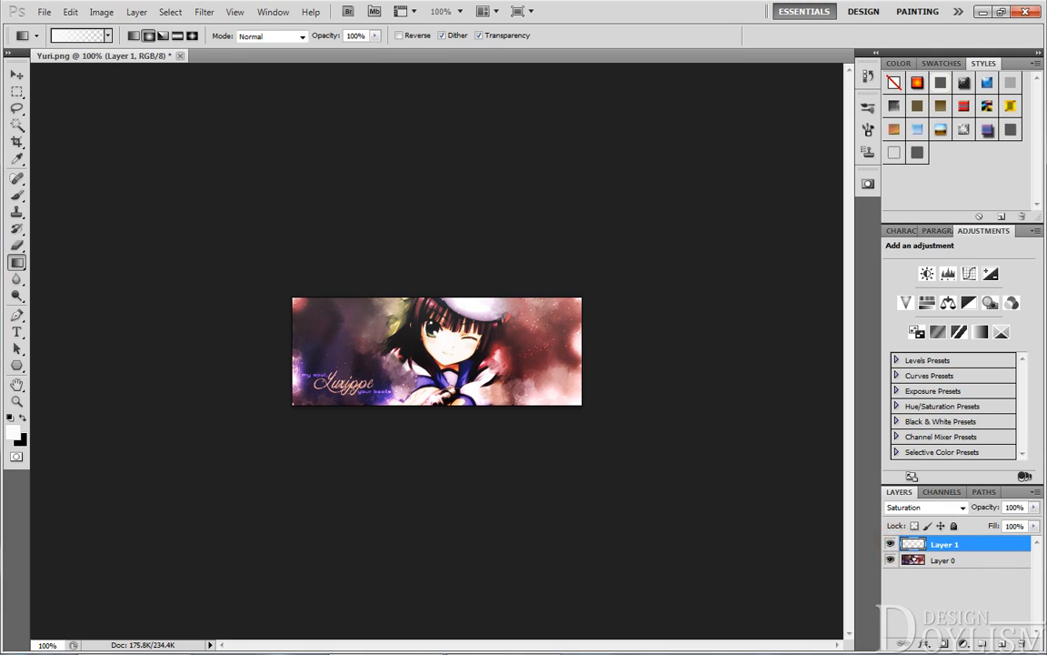
pyautogui.click(892, 543)
pyautogui.click(892, 543)
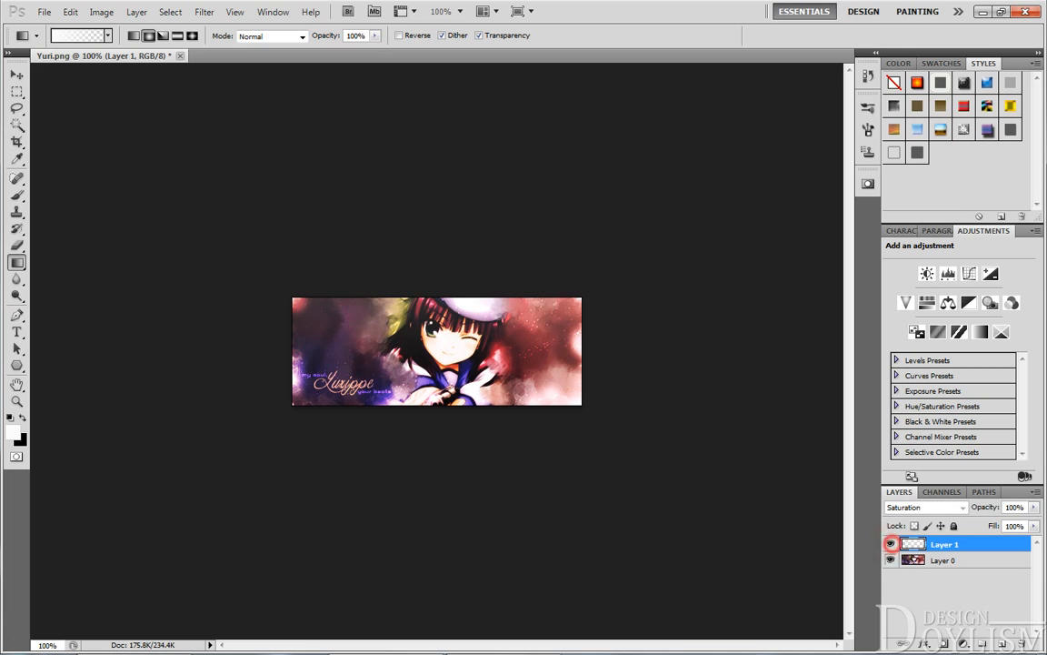
# - Set Layer 1's blend mode to Overlay and merge it down into Layer 0
pyautogui.click(963, 508)
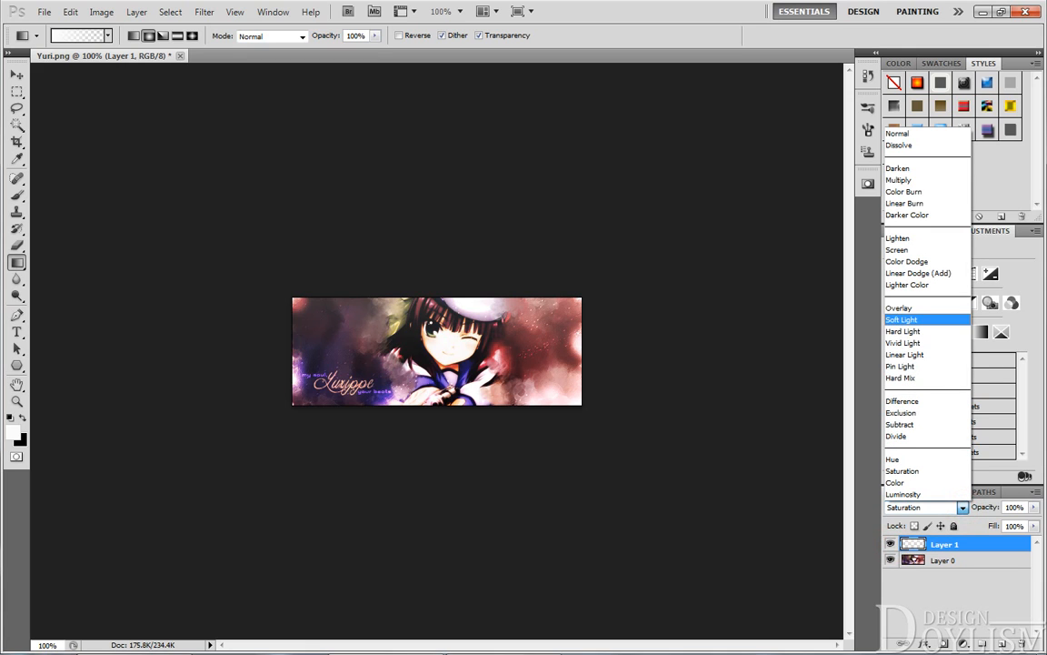
pyautogui.click(900, 307)
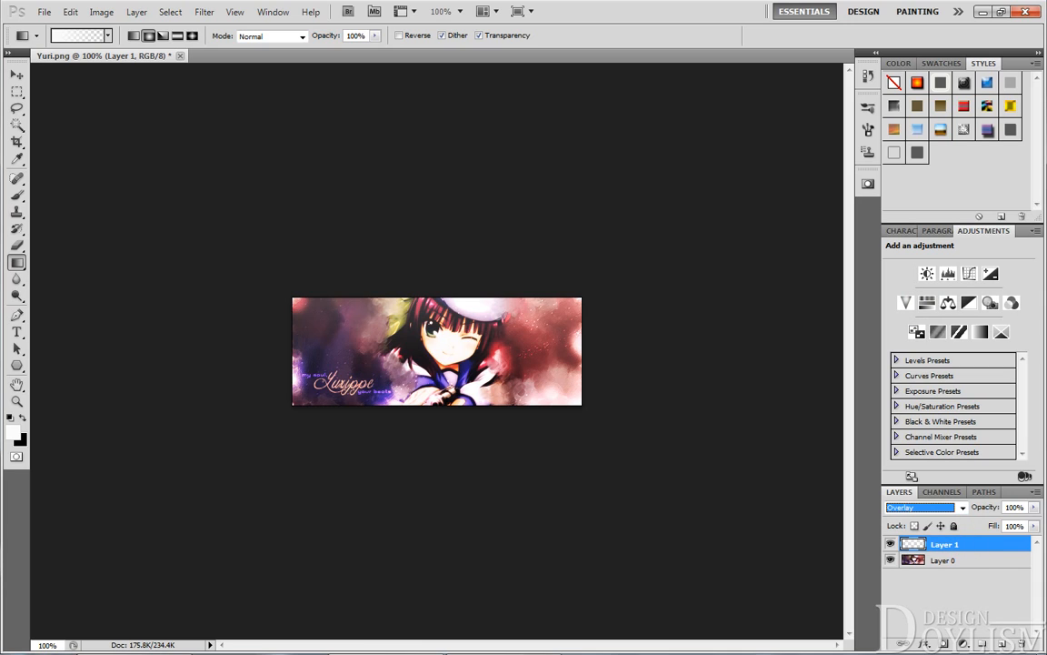
pyautogui.hotkey('ctrl', 'e')
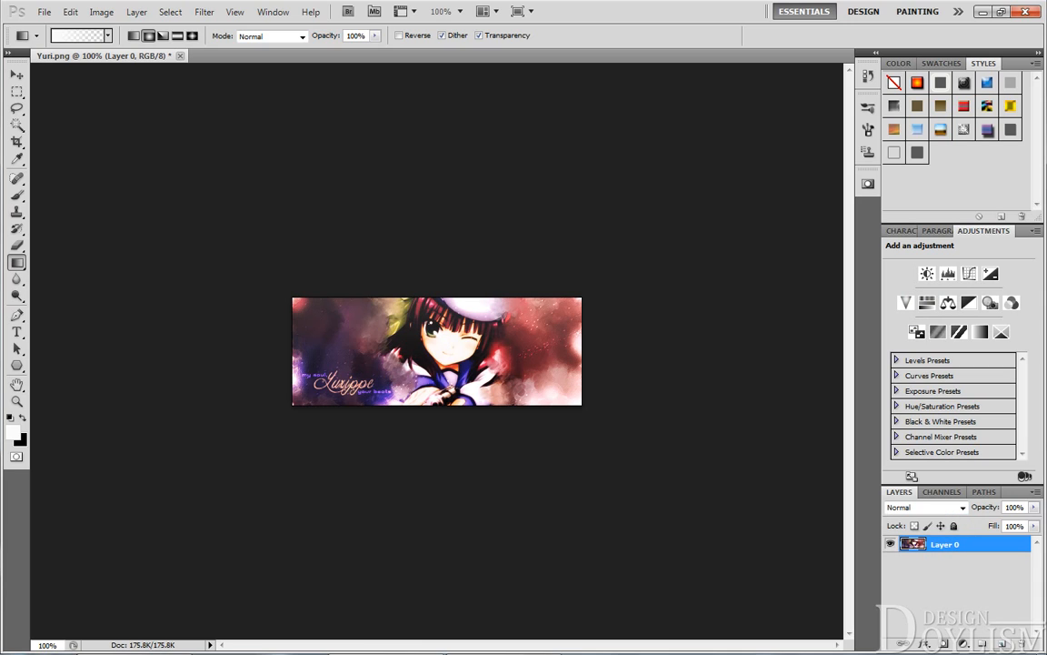
# - Add a new layer with a white linear gradient from above the canvas downward and a black one from its lower-right corner inward
pyautogui.click(999, 645)
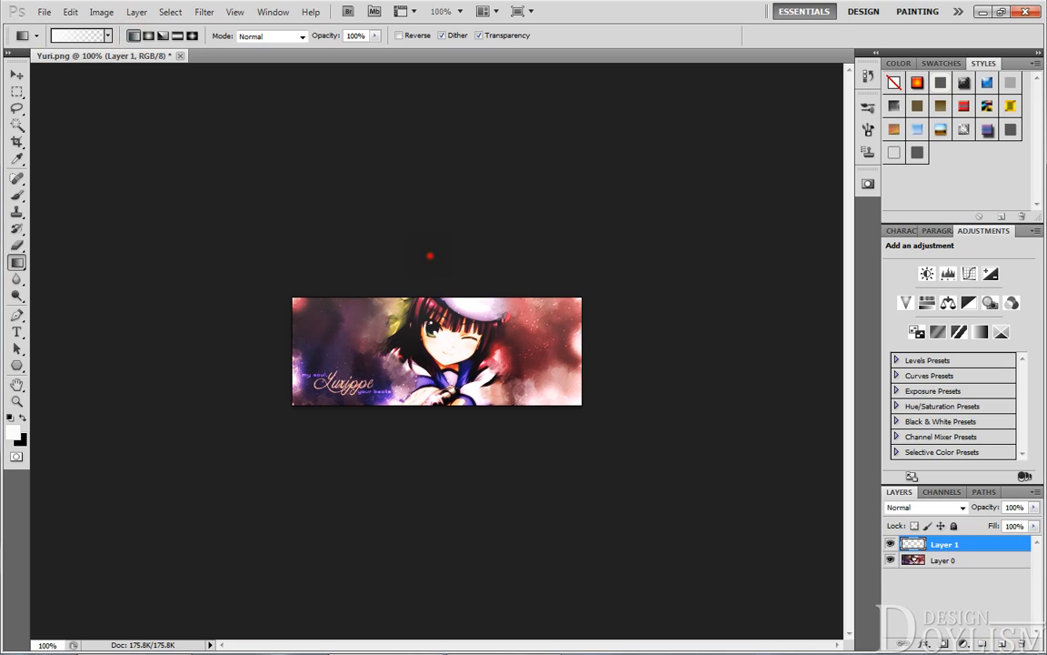
pyautogui.moveTo(429, 254); pyautogui.dragTo(429, 514)
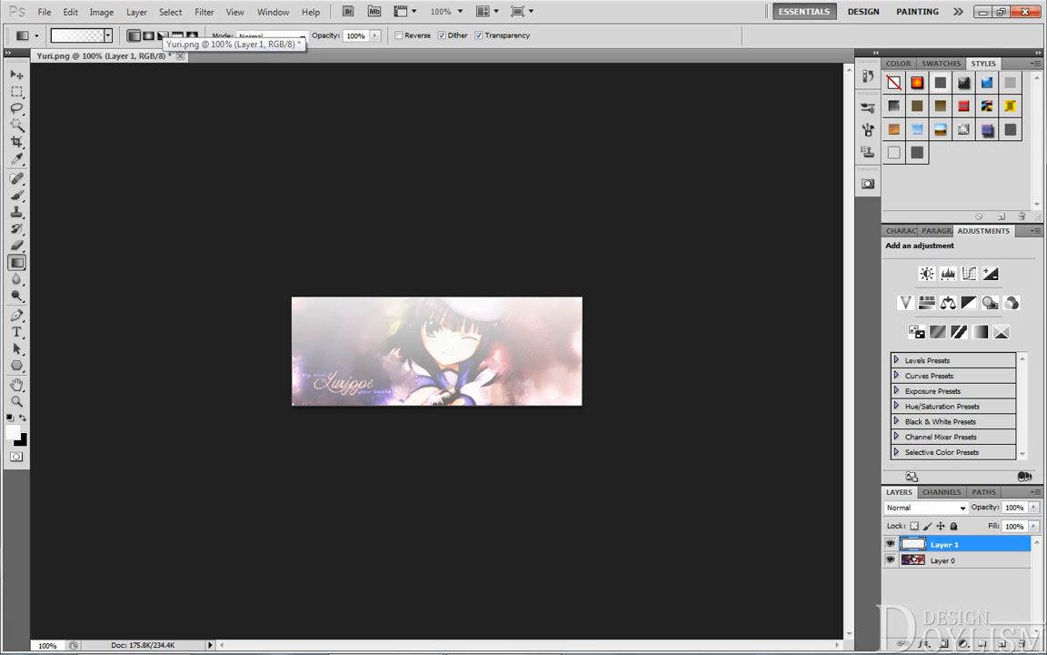
pyautogui.press('x')
pyautogui.moveTo(603, 466); pyautogui.dragTo(546, 419)
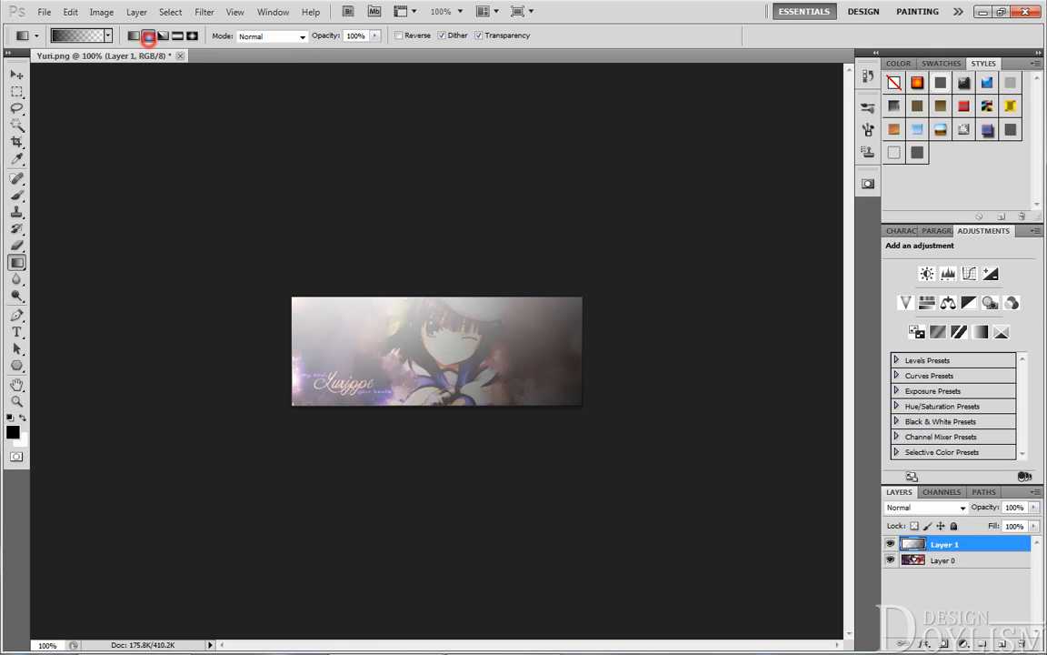
# - Try a black-to-transparent reflected gradient across the middle of Layer 1 and undo it
pyautogui.click(148, 35)
pyautogui.click(178, 35)
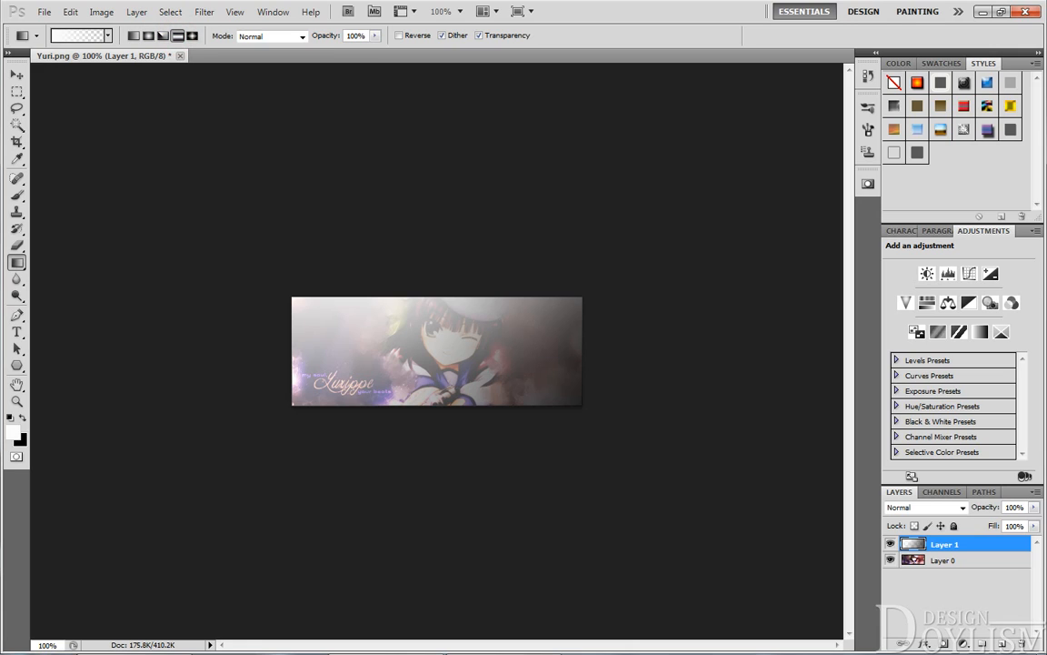
pyautogui.moveTo(442, 276); pyautogui.dragTo(397, 427)
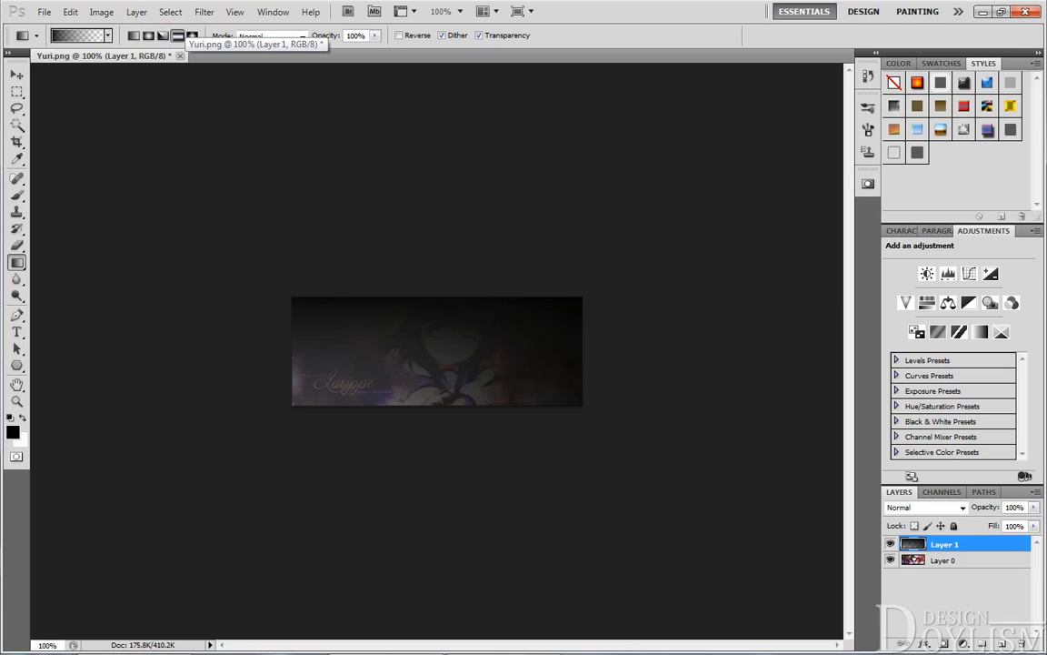
pyautogui.hotkey('ctrl', 'z')
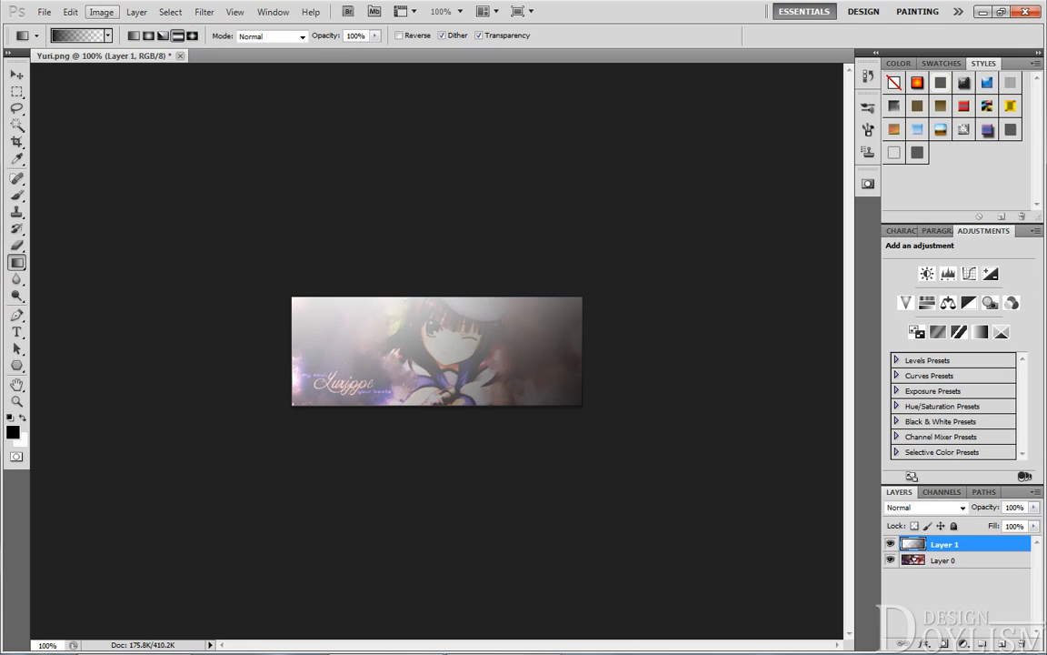
# - Draw a black-to-transparent radial gradient across Layer 1 and make white the foreground colour
pyautogui.click(148, 35)
pyautogui.moveTo(525, 323); pyautogui.dragTo(294, 475)
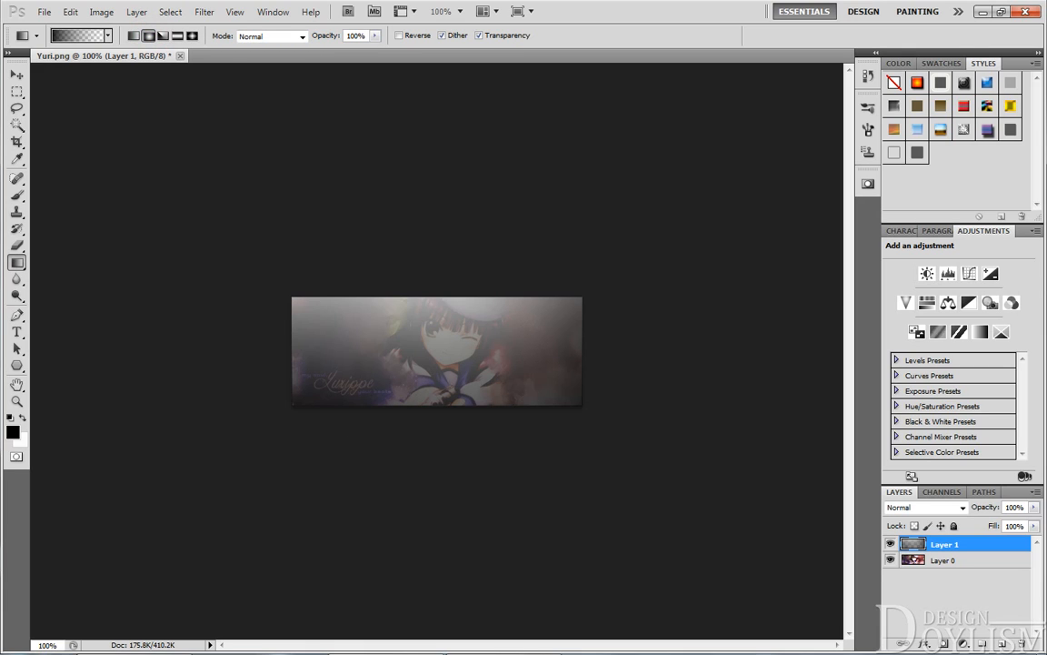
pyautogui.press('x')
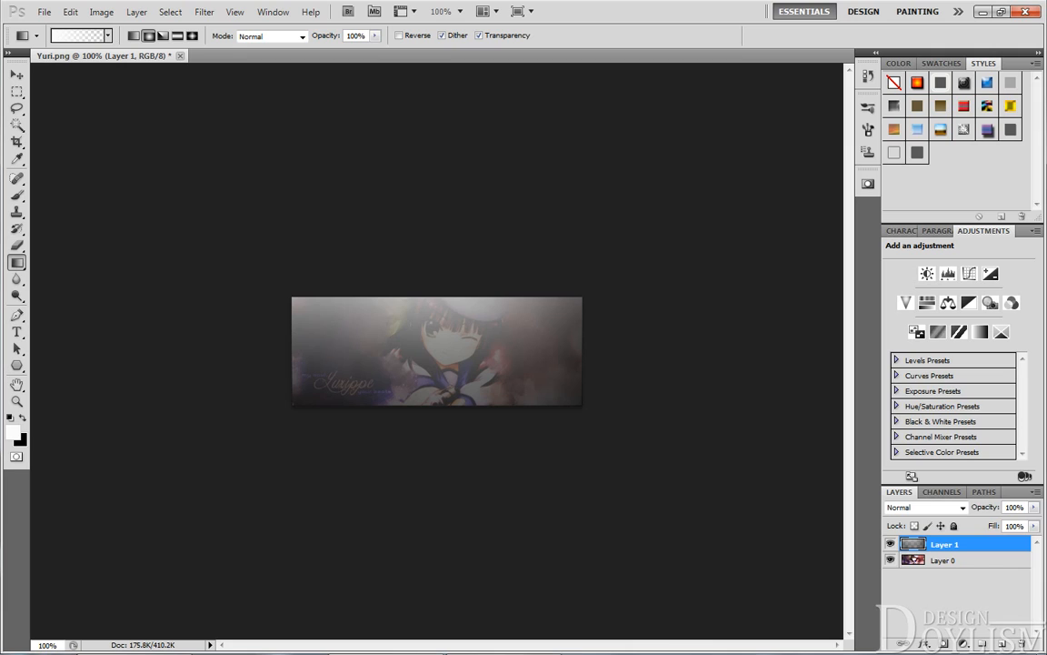
# - Try a white radial gradient near Layer 1's top centre, undo it and redraw it from above the canvas's upper-left corner
pyautogui.moveTo(384, 293); pyautogui.dragTo(405, 382)
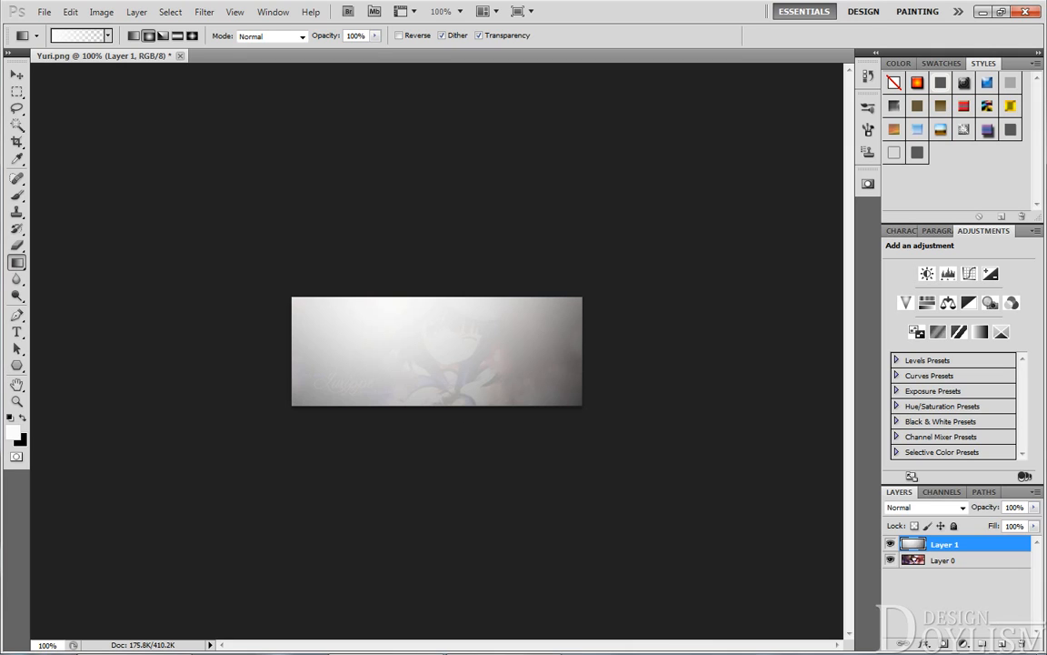
pyautogui.hotkey('ctrl', 'z')
pyautogui.moveTo(297, 241); pyautogui.dragTo(400, 363)
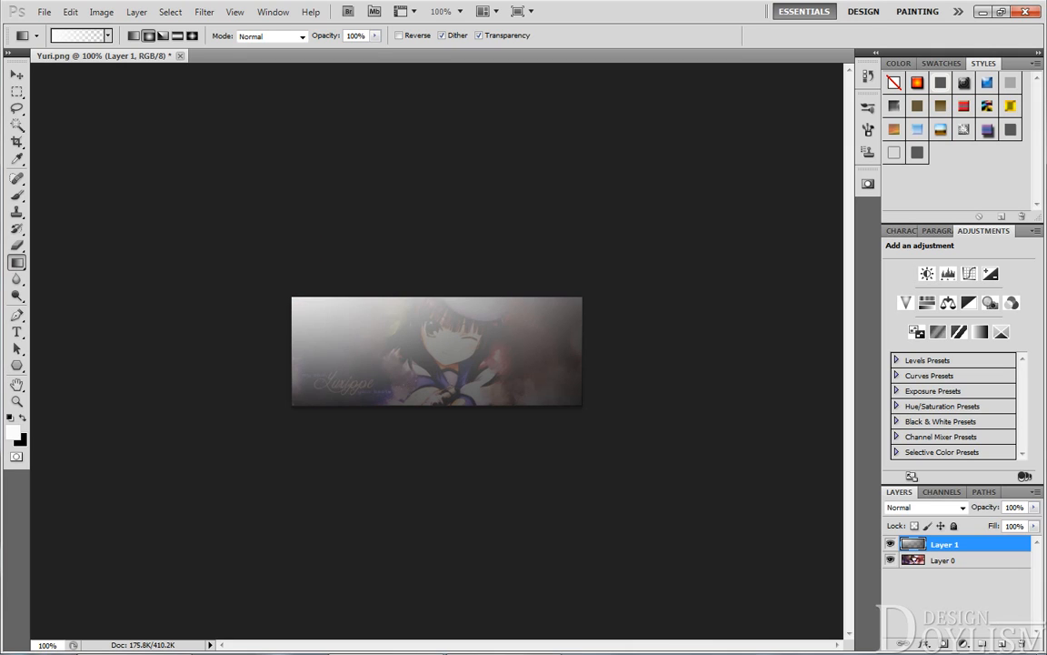
# - Try the Soft Light blend mode on Layer 1, and set it to Overlay instead
pyautogui.click(963, 507)
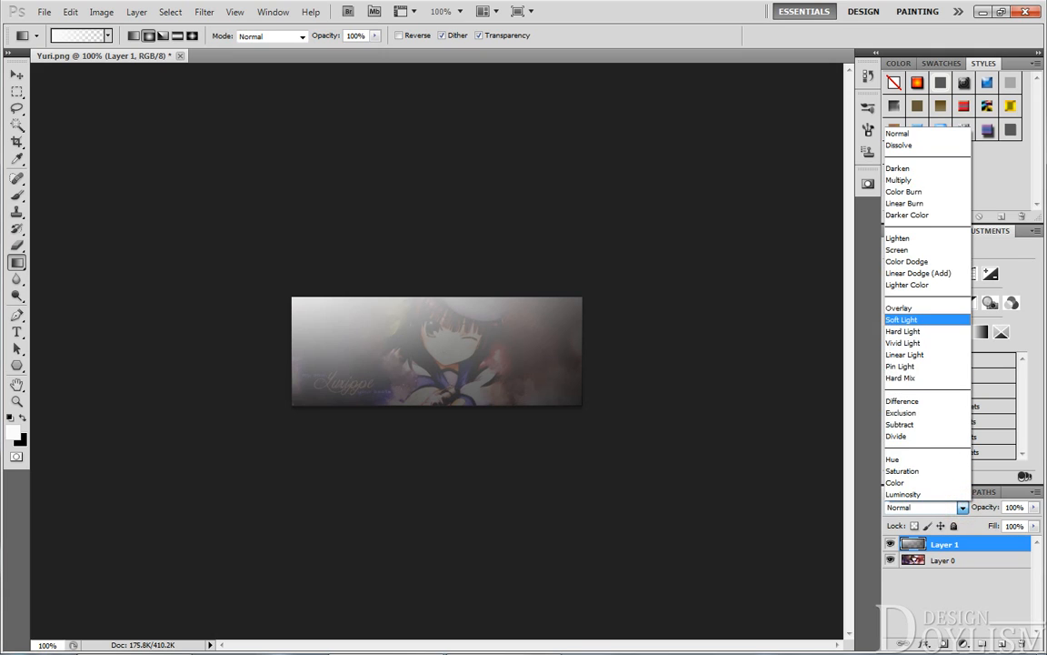
pyautogui.click(916, 320)
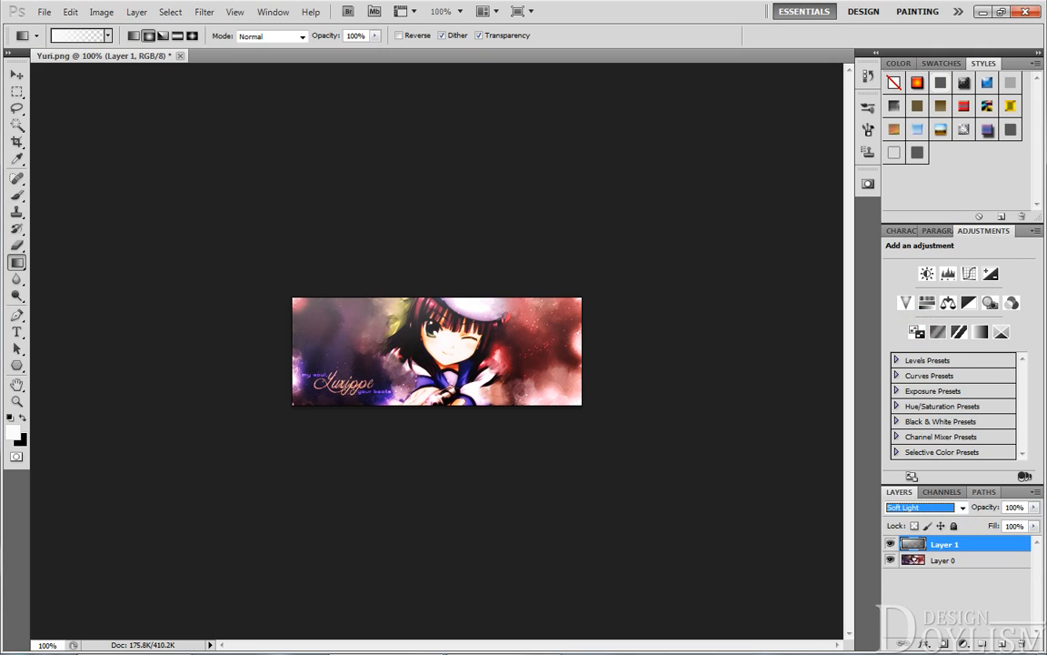
pyautogui.click(962, 507)
pyautogui.click(911, 307)
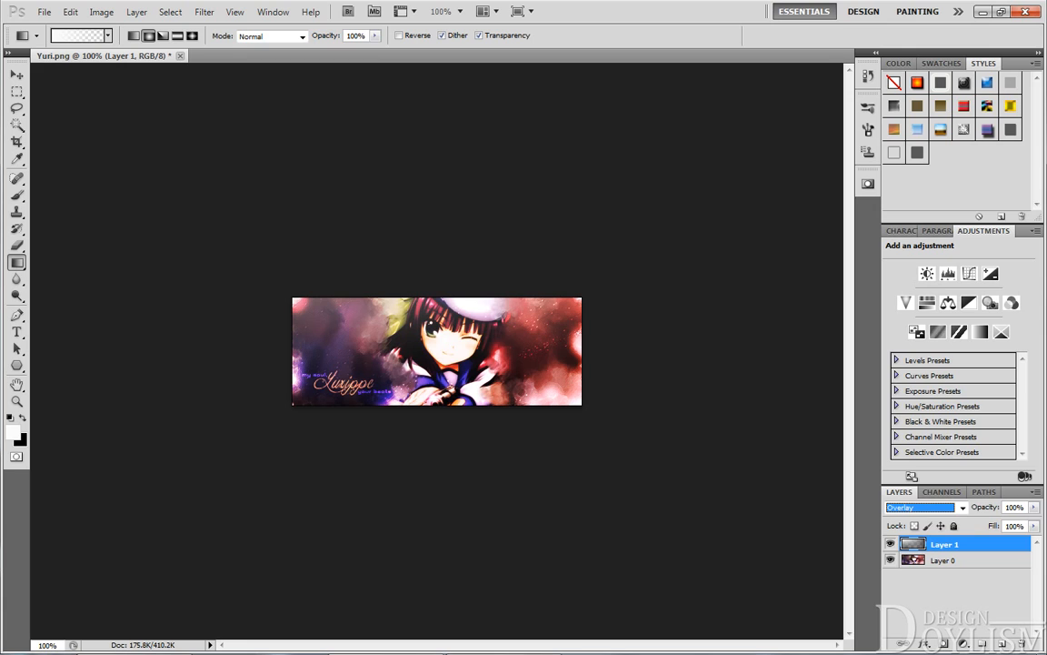
# - Compare the signature with and without the combined black and white gradients by toggling Layer 1's visibility
pyautogui.click(890, 544)
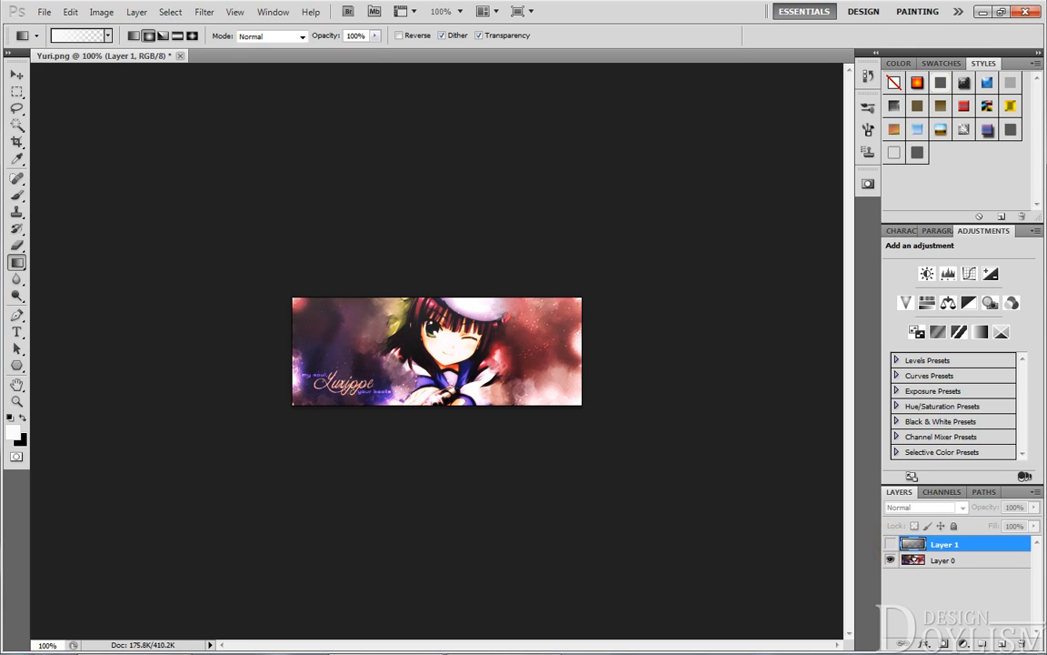
pyautogui.click(890, 543)
pyautogui.click(890, 544)
pyautogui.click(890, 544)
pyautogui.click(890, 544)
pyautogui.click(890, 544)
pyautogui.click(891, 544)
pyautogui.click(890, 544)
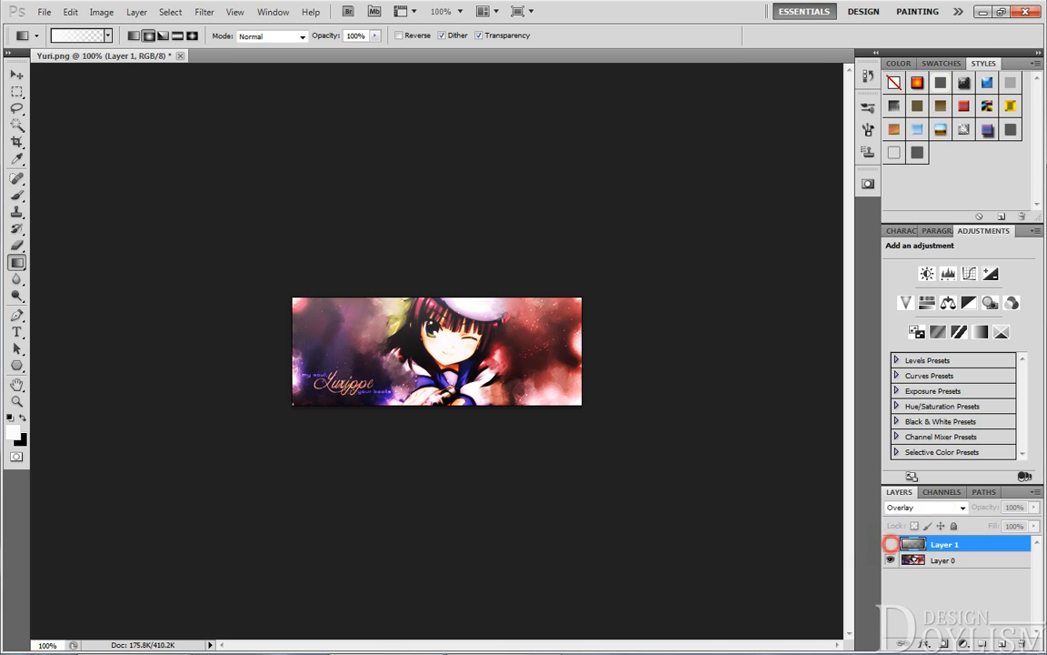
pyautogui.click(890, 543)
pyautogui.click(890, 544)
pyautogui.click(890, 544)
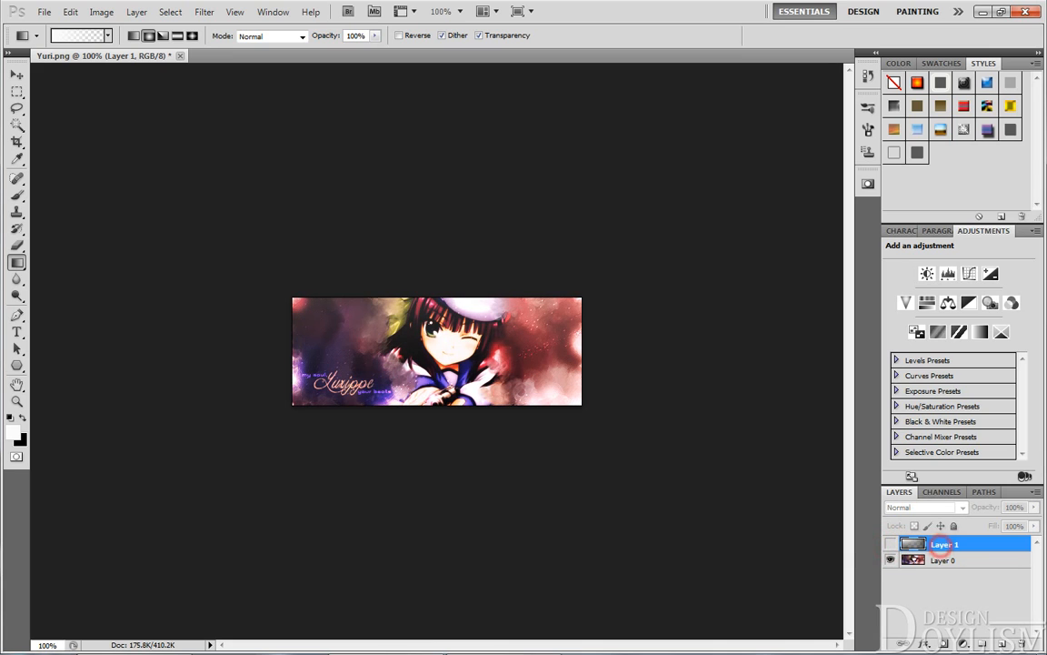
# - Delete the gradient layer, Layer 1, leaving Layer 0 selected
pyautogui.press('Delete')
pyautogui.rightClick(946, 547)
pyautogui.click(945, 550)
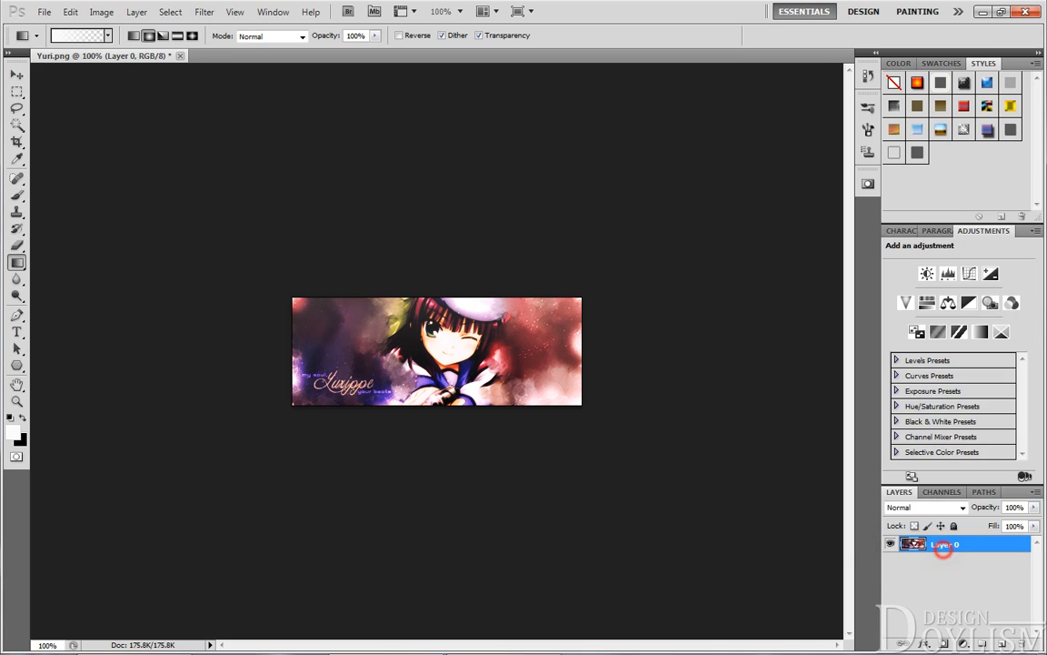
# - Open Layer 0's blending options and enable a Gradient Overlay, showing its settings
pyautogui.rightClick(945, 553)
pyautogui.click(950, 218)
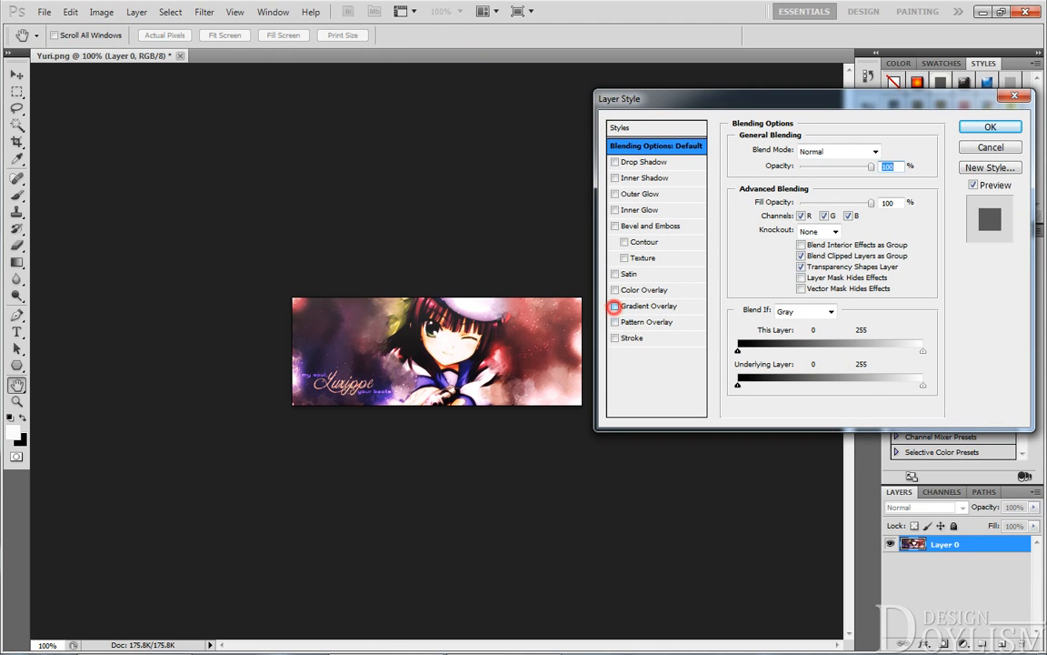
pyautogui.click(615, 306)
pyautogui.click(637, 305)
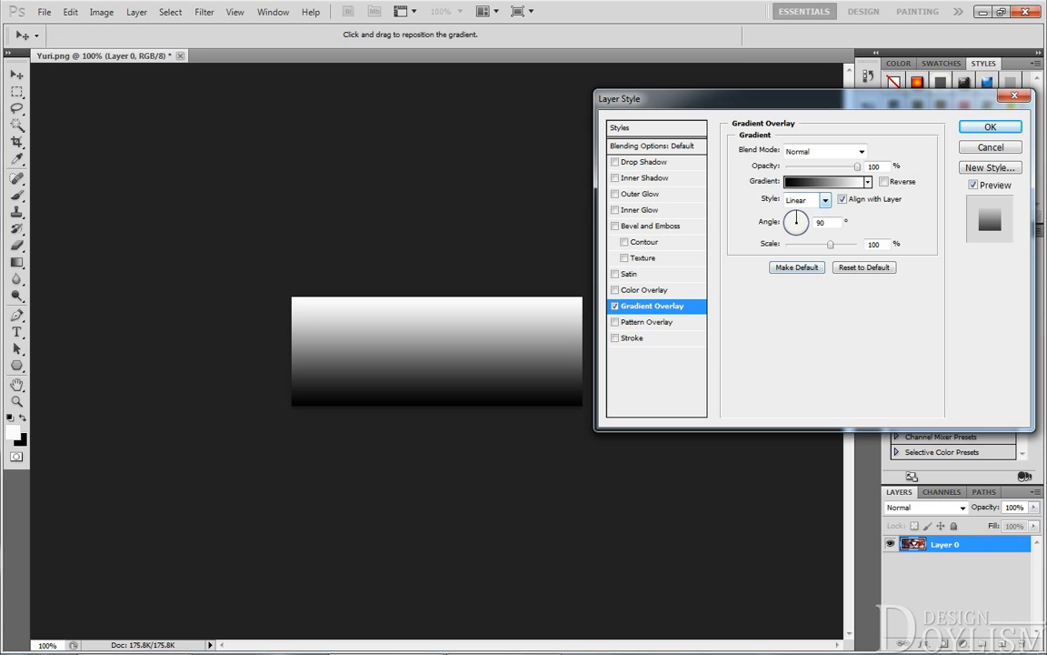
# - Try rotating the gradient overlay to an angle of -139°, and return it to 90°
pyautogui.moveTo(797, 222); pyautogui.dragTo(788, 215)
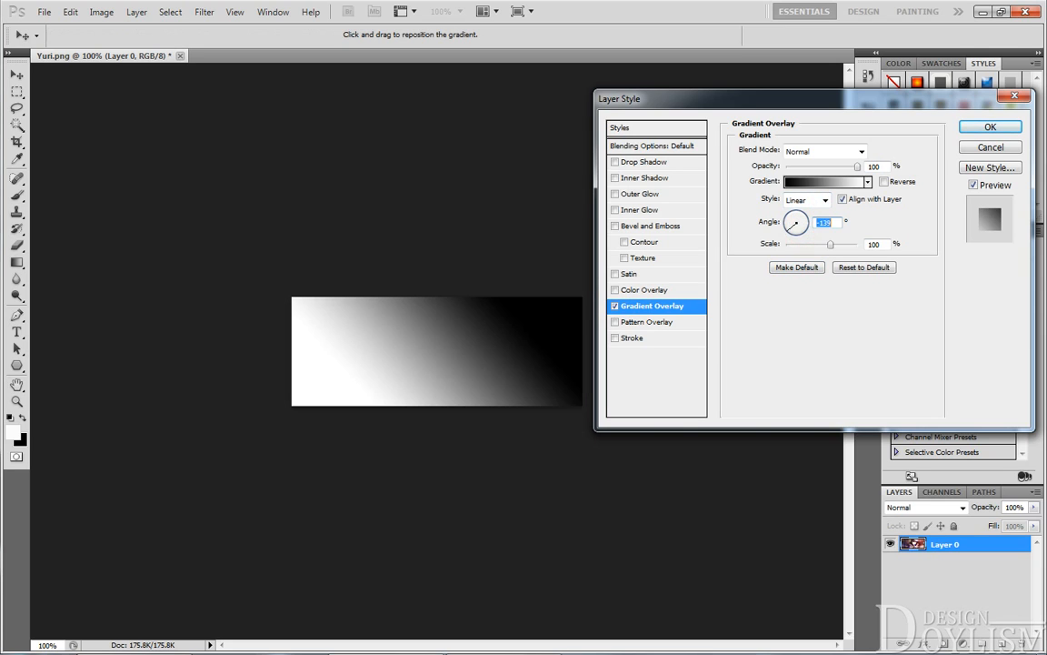
pyautogui.click(790, 219)
pyautogui.click(798, 216)
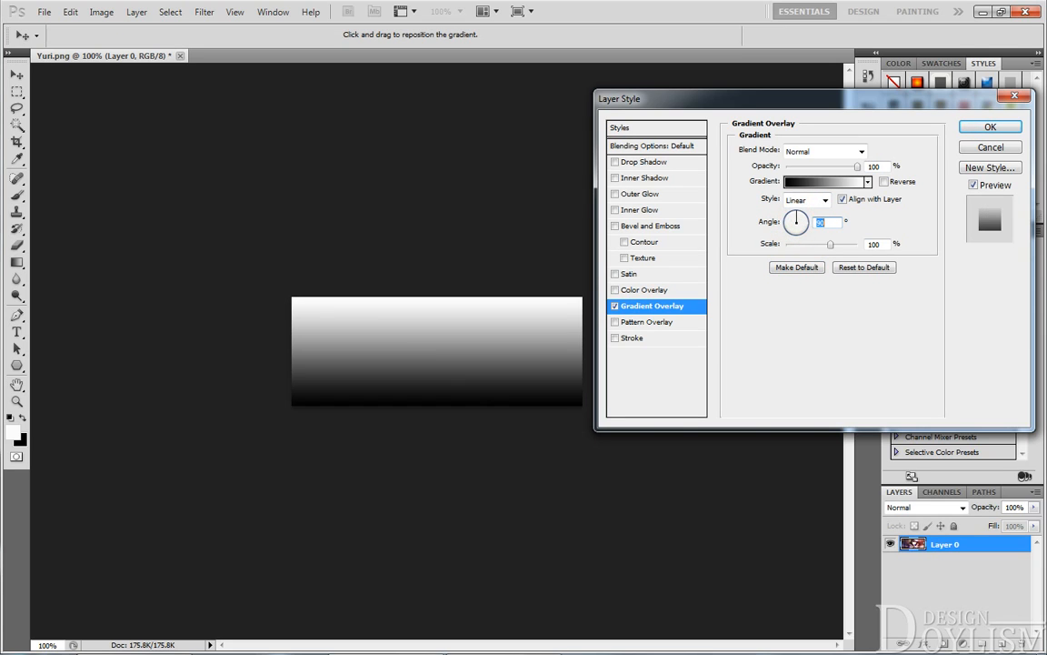
# - Try the Angle and Diamond styles on the gradient overlay
pyautogui.click(823, 200)
pyautogui.click(801, 217)
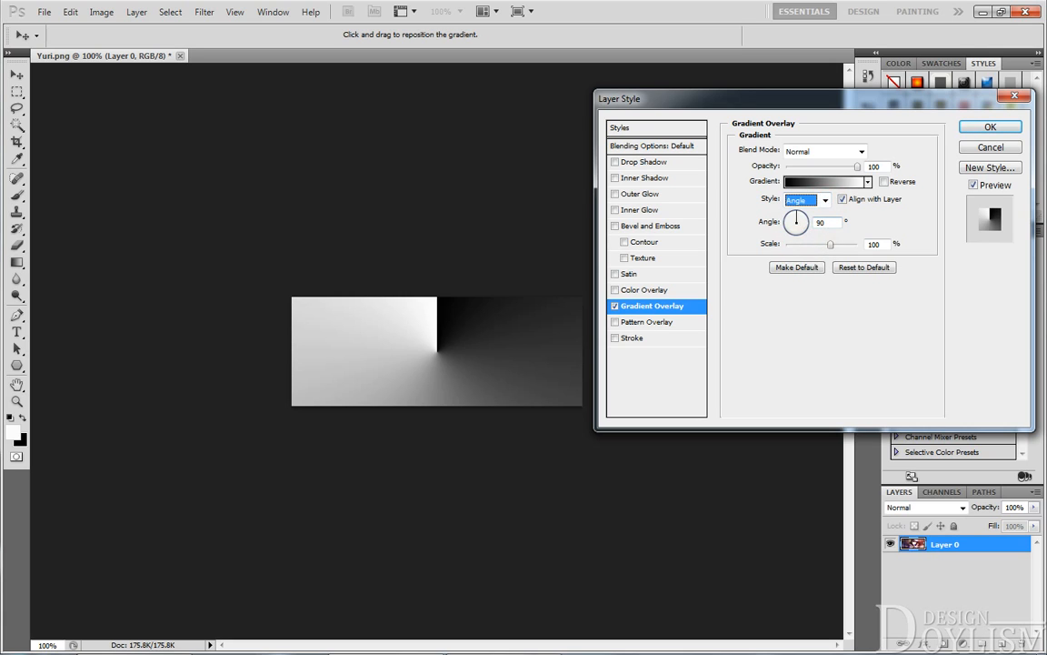
pyautogui.click(823, 200)
pyautogui.click(811, 261)
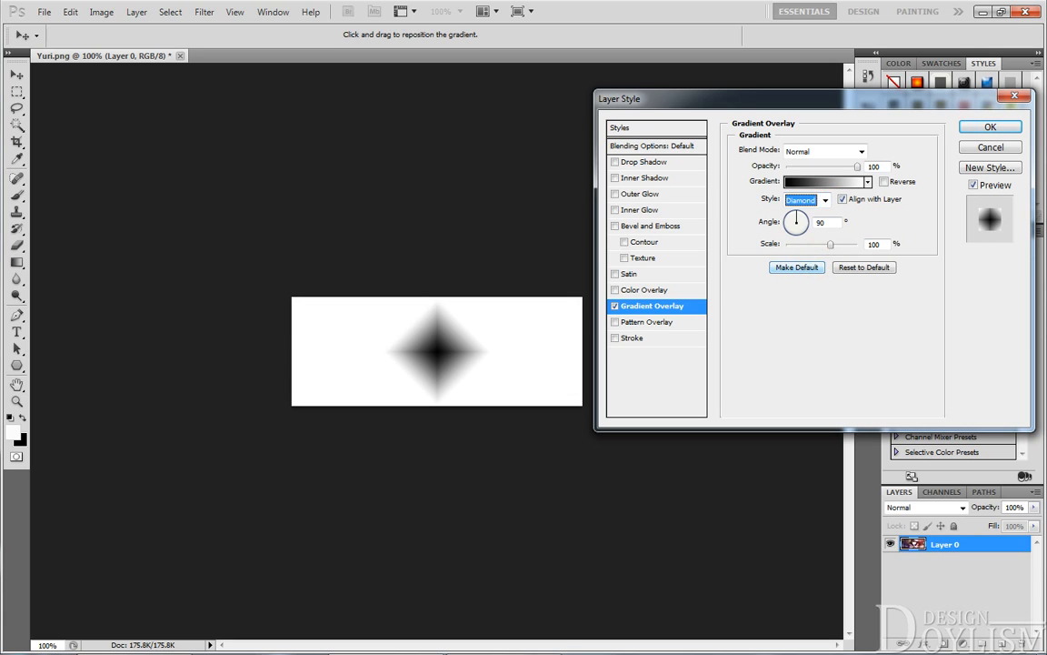
# - Scale the gradient overlay to 150%, try the Radial style and set the style to Linear
pyautogui.moveTo(830, 244); pyautogui.dragTo(856, 244)
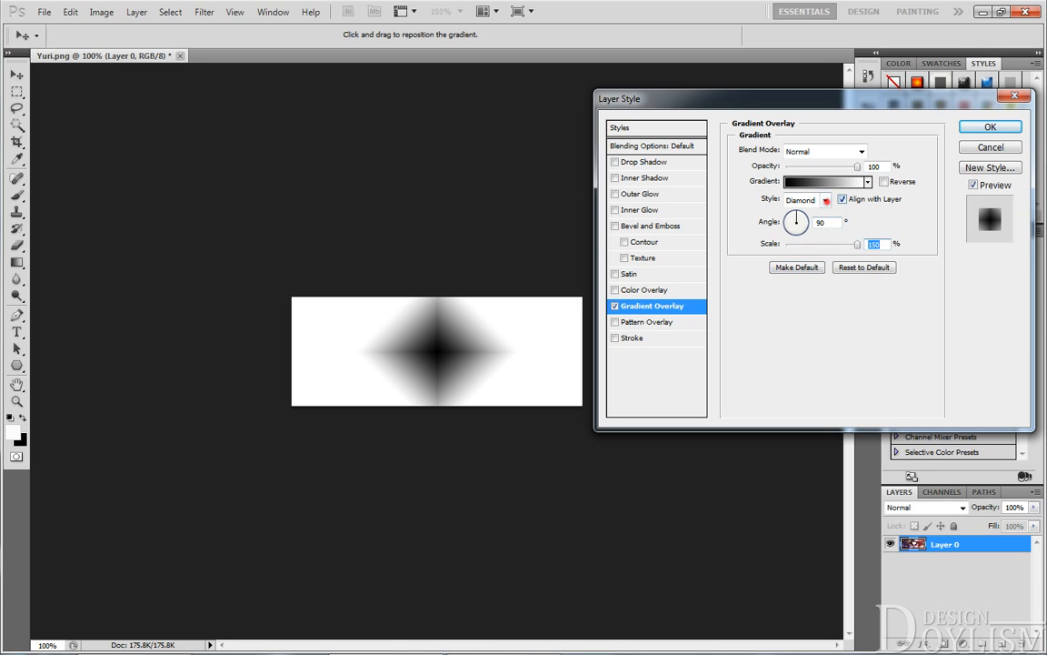
pyautogui.click(824, 200)
pyautogui.click(800, 223)
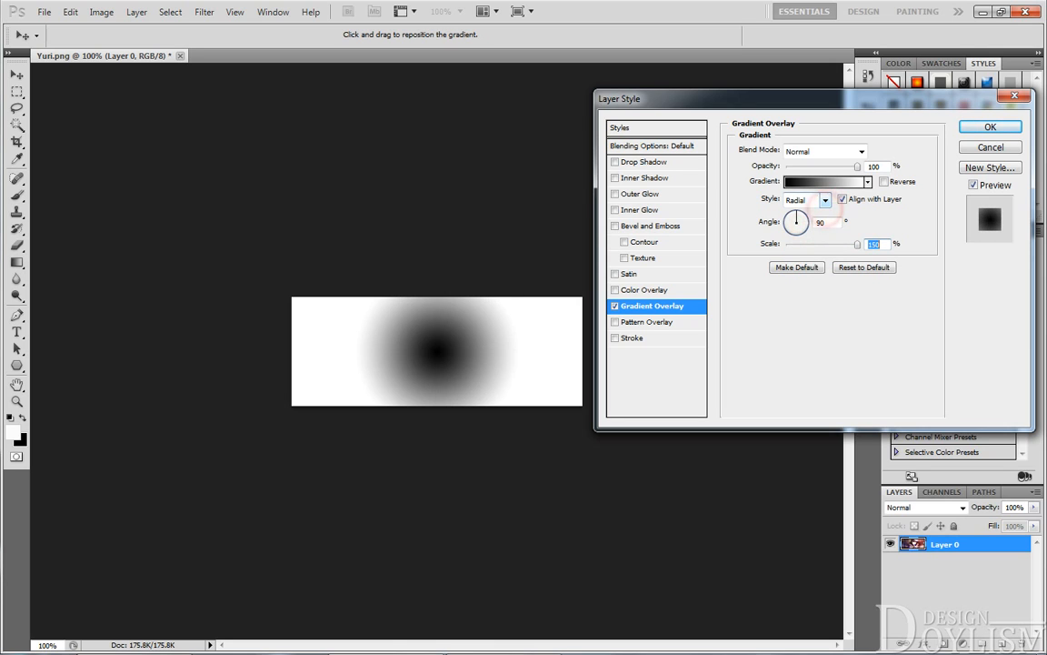
pyautogui.click(823, 200)
pyautogui.click(800, 211)
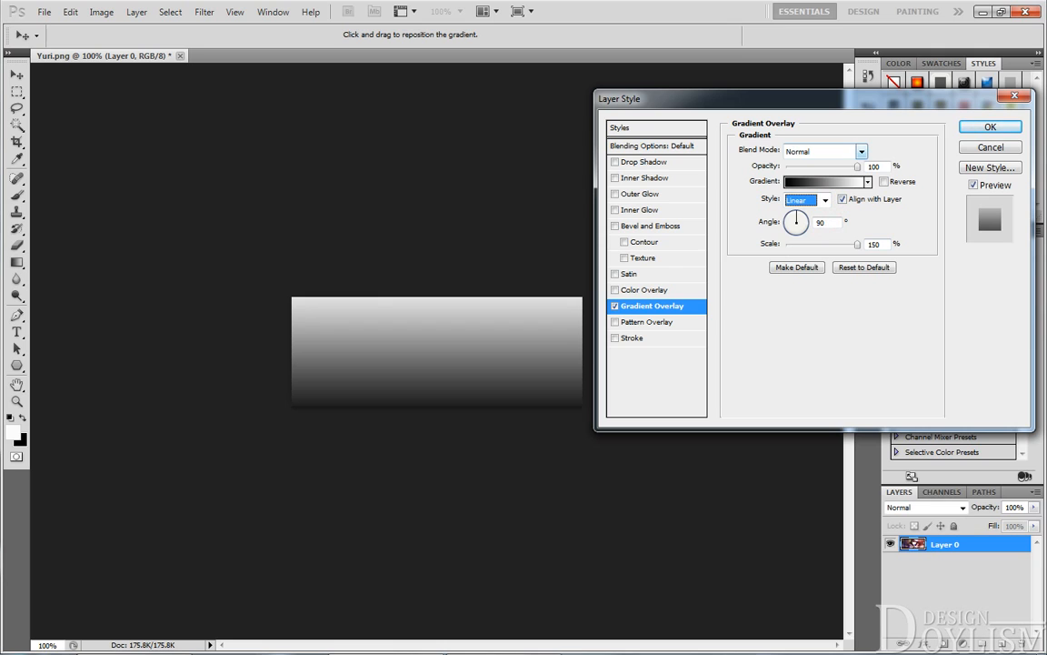
# - Try the Soft Light blend mode on the gradient overlay, and set it to Overlay
pyautogui.click(862, 150)
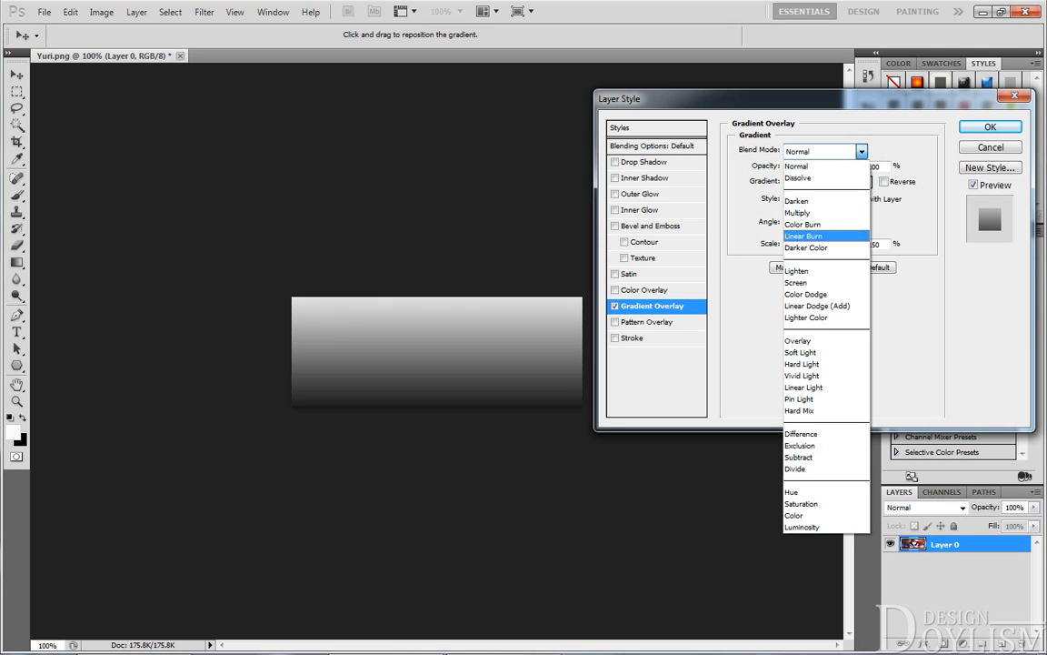
pyautogui.click(823, 351)
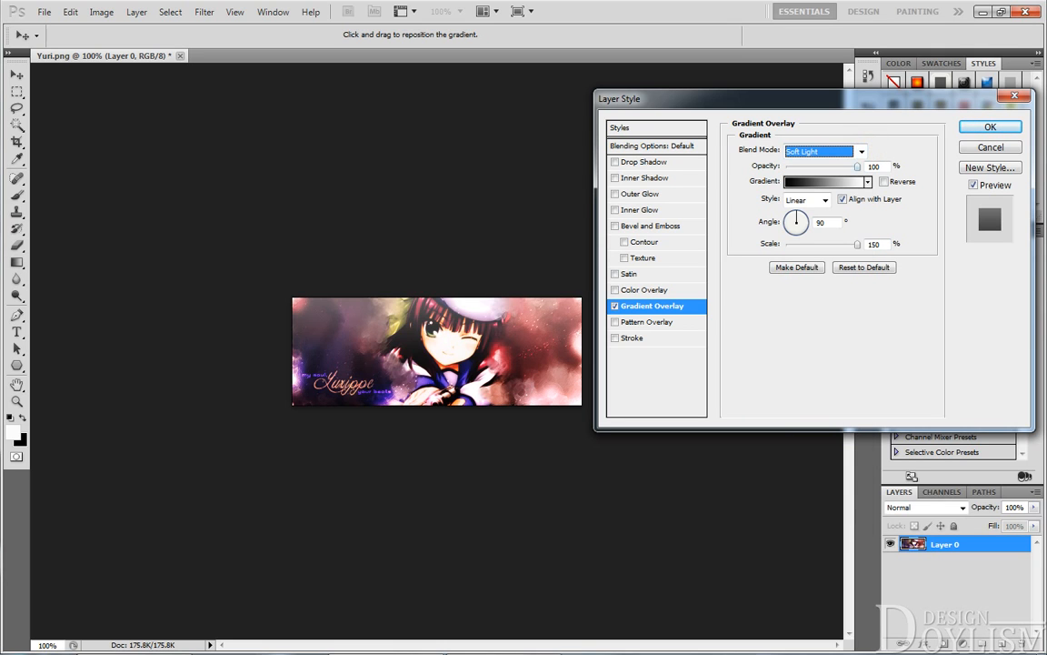
pyautogui.click(862, 151)
pyautogui.click(811, 340)
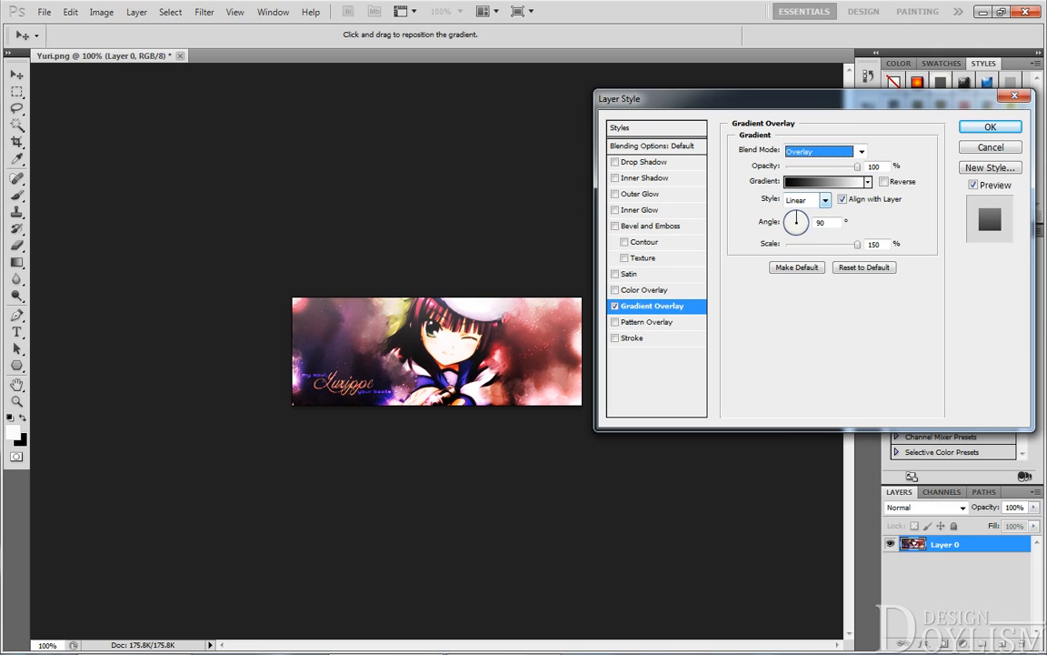
# - Try the Reflected style on the gradient overlay and shift the gradient slightly upward over the image
pyautogui.click(826, 199)
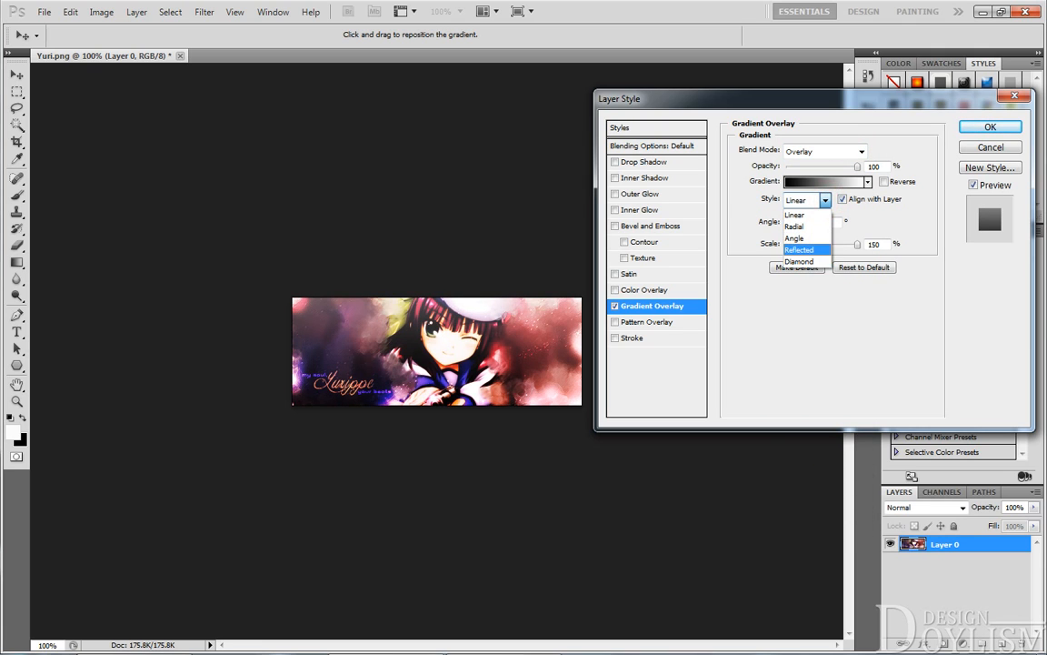
pyautogui.click(799, 246)
pyautogui.moveTo(437, 351)
pyautogui.mouseDown()
pyautogui.moveTo(436, 406)
pyautogui.moveTo(437, 307)
pyautogui.moveTo(436, 345)
pyautogui.mouseUp()
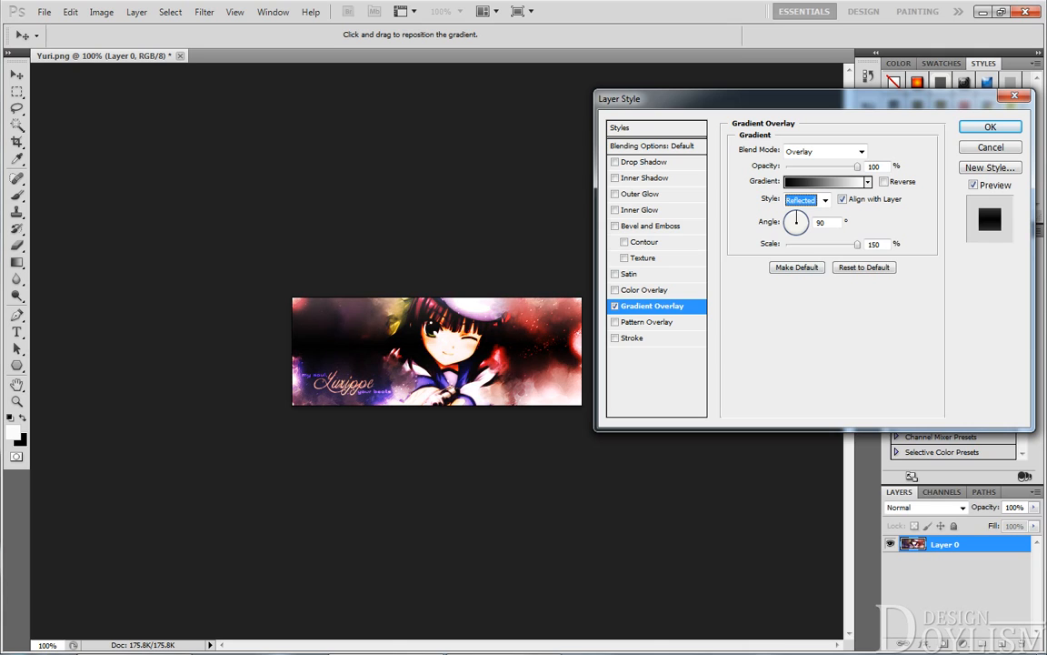
# - Try the Radial style on the gradient overlay, reversing the gradient and repositioning it over the image
pyautogui.click(826, 201)
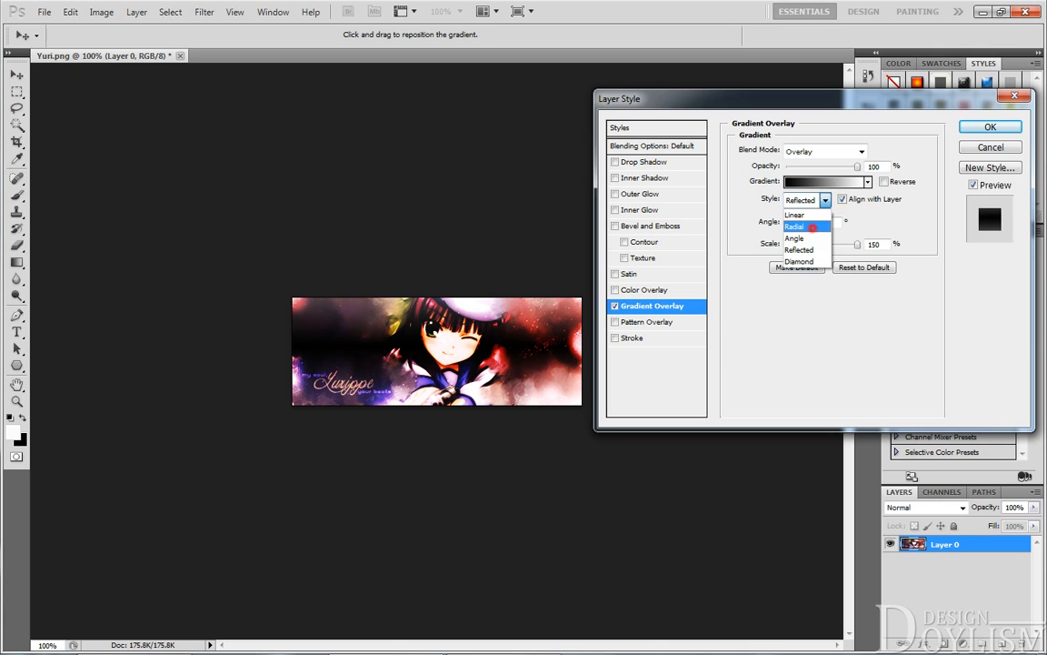
pyautogui.click(809, 226)
pyautogui.moveTo(469, 391); pyautogui.dragTo(482, 322)
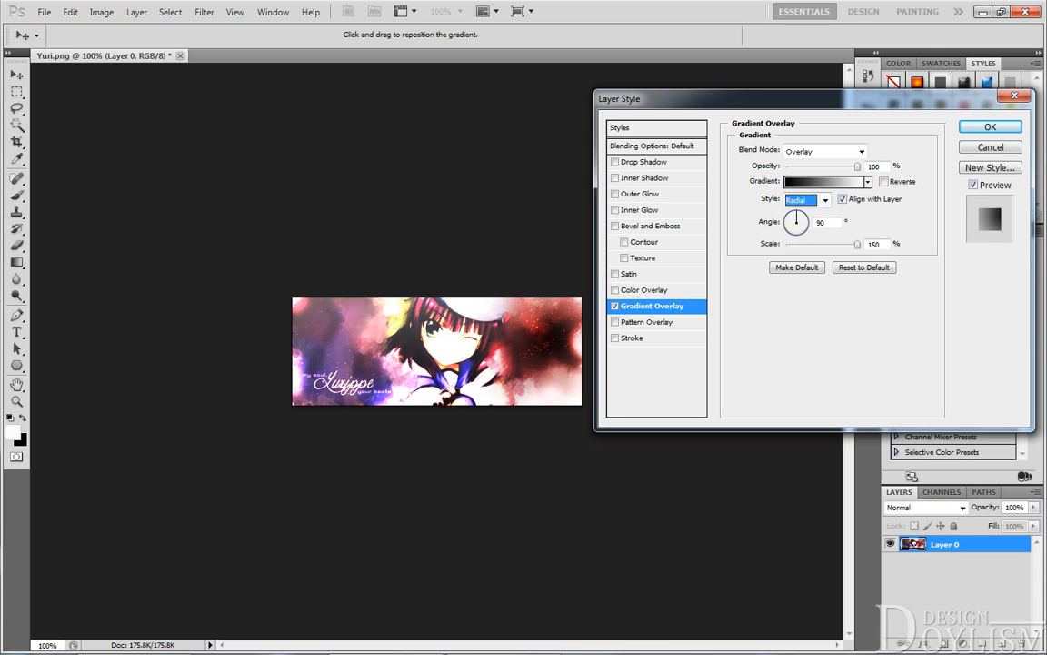
pyautogui.click(883, 181)
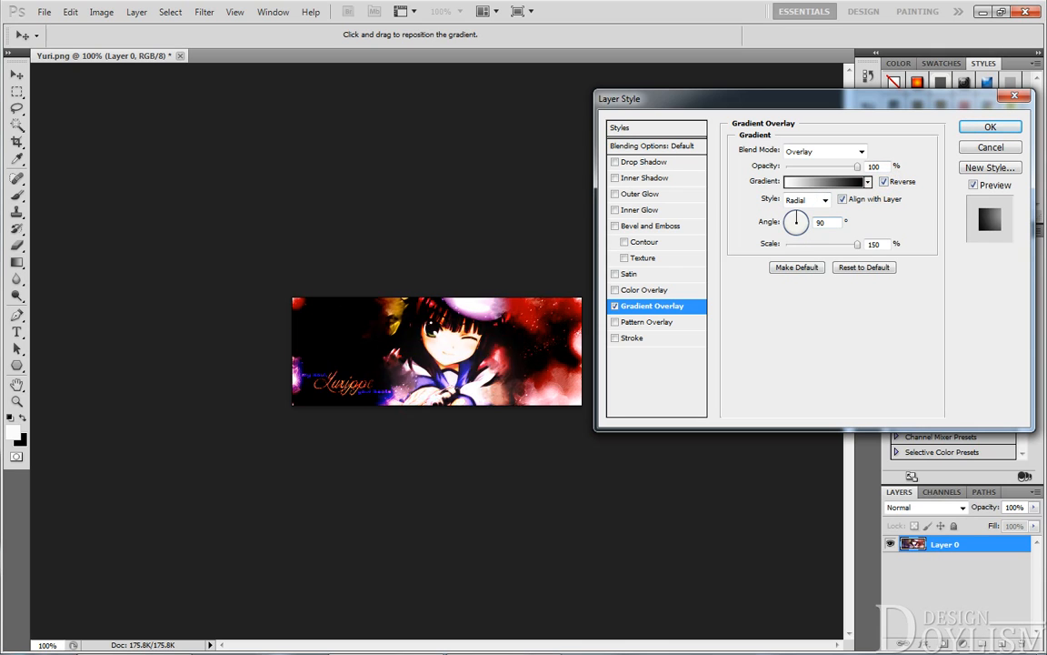
pyautogui.moveTo(382, 327); pyautogui.dragTo(346, 327)
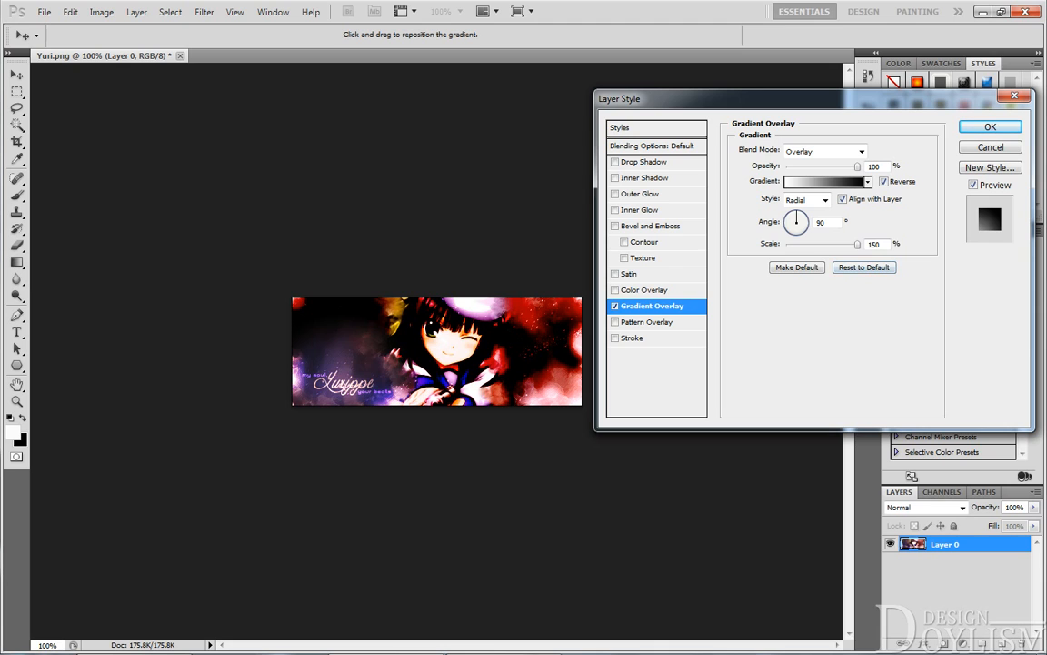
# - Turn off the Gradient Overlay effect and apply the layer style
pyautogui.click(615, 305)
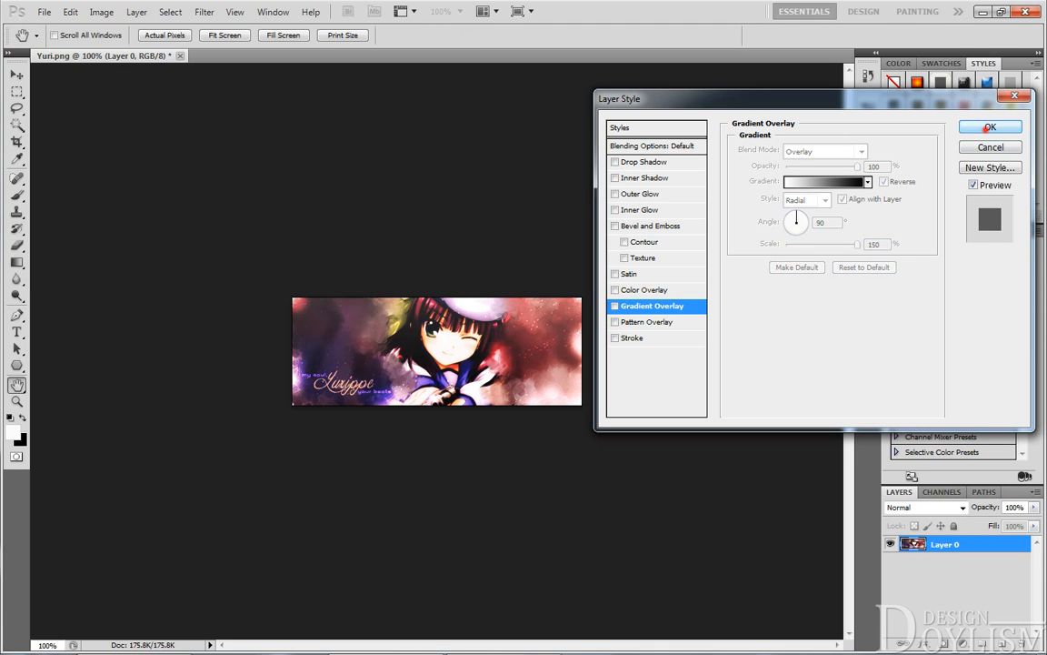
pyautogui.press('Return')
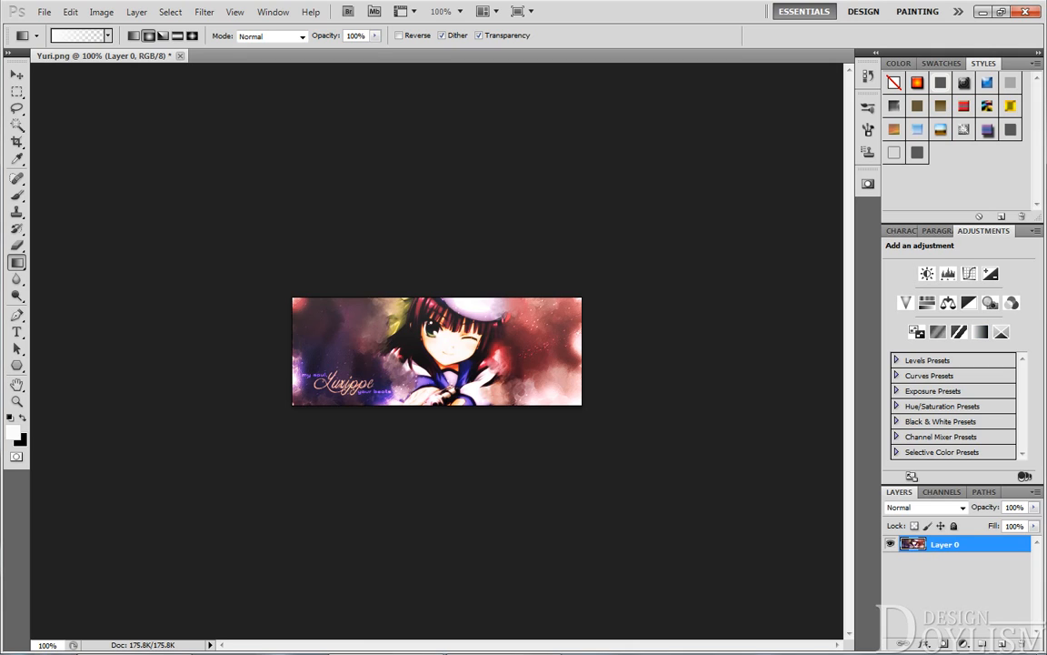
pyautogui.hotkey('alt', 'w')
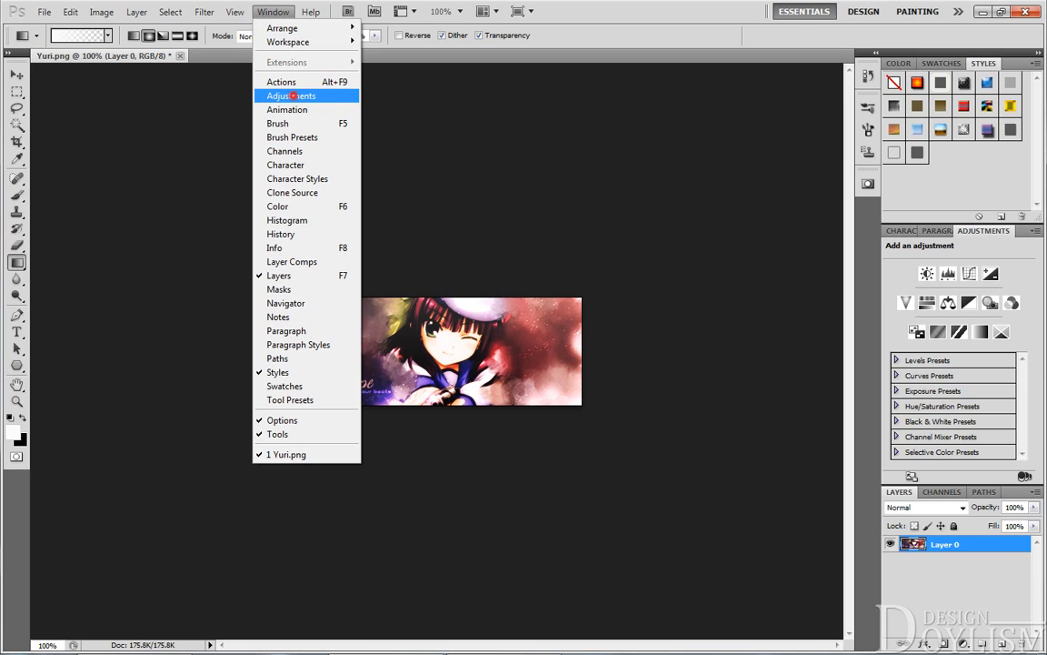
pyautogui.click(291, 96)
pyautogui.click(273, 11)
pyautogui.moveTo(287, 28)
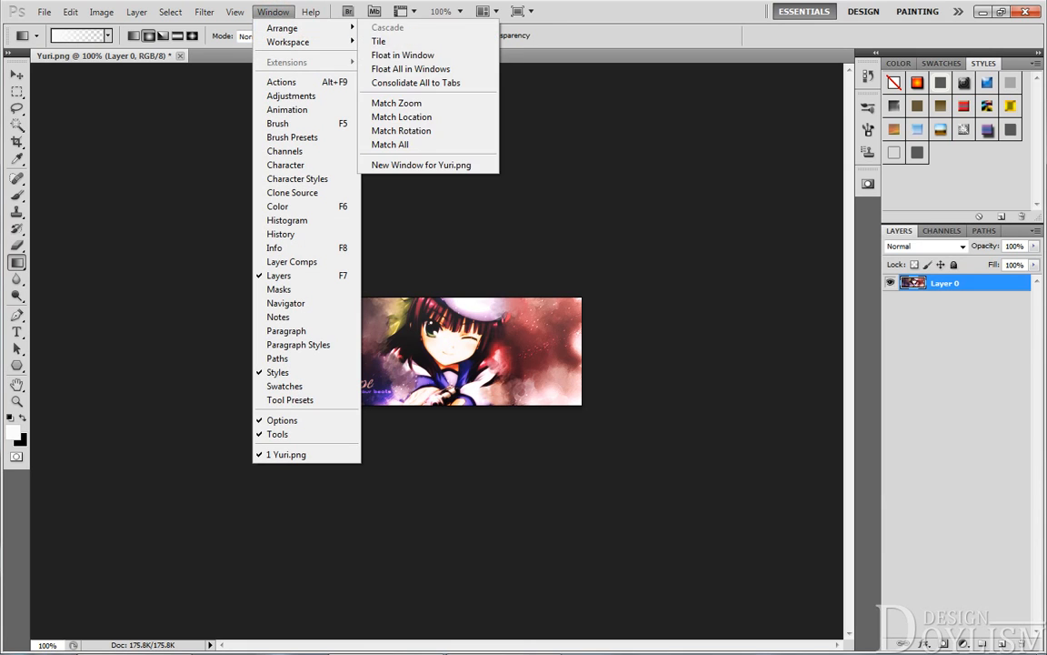
pyautogui.click(289, 95)
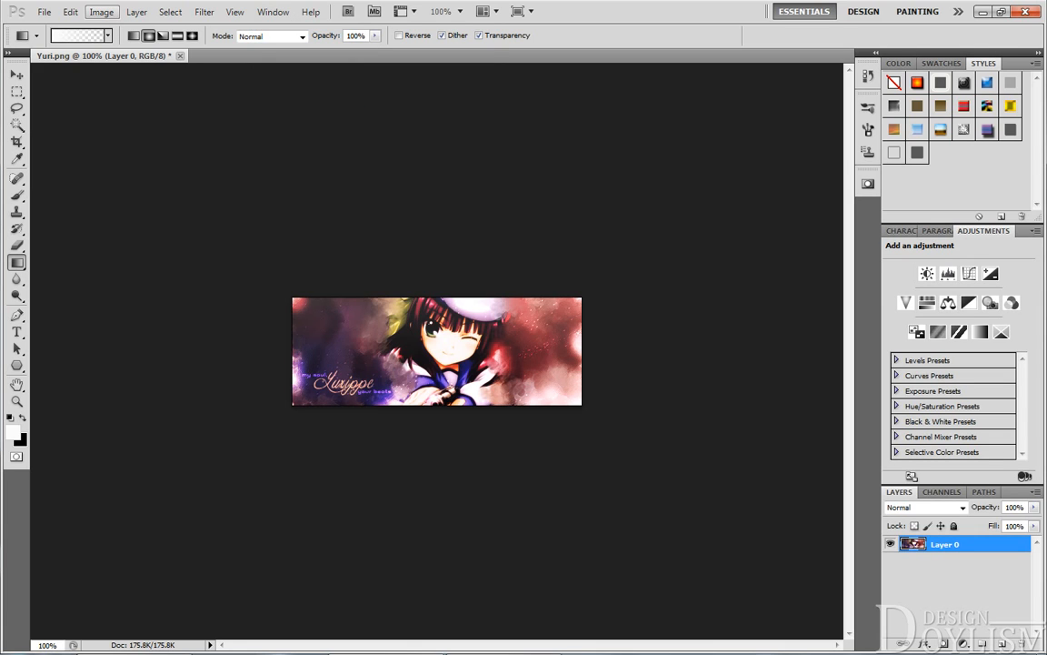
# - Start a Gradient Map adjustment directly on Layer 0, keeping its dialog clear of the image
pyautogui.click(101, 12)
pyautogui.moveTo(136, 47)
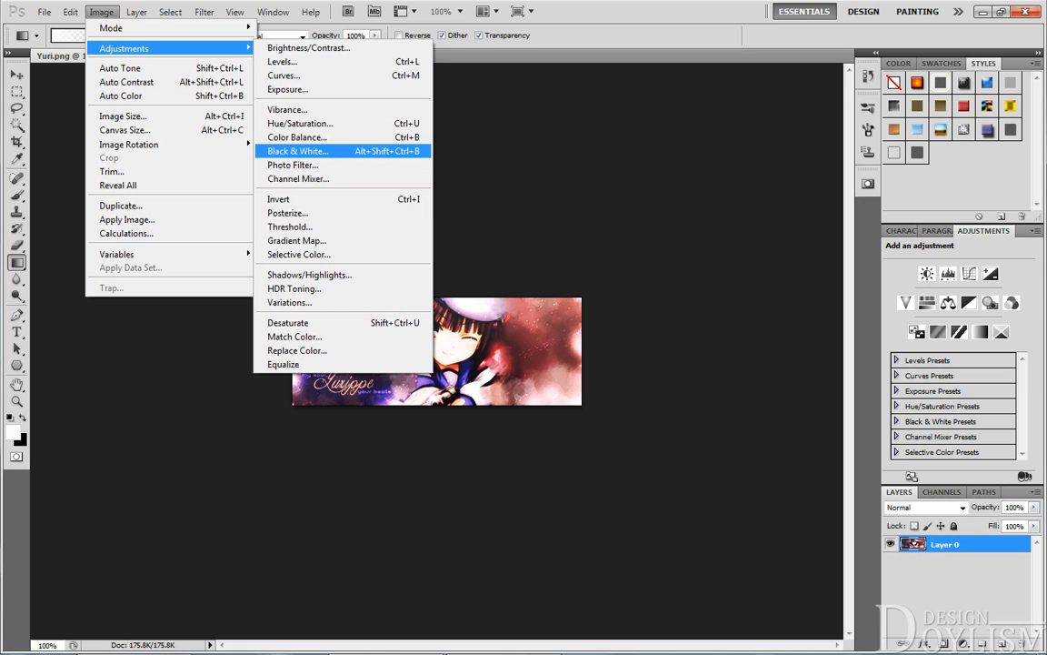
pyautogui.click(314, 240)
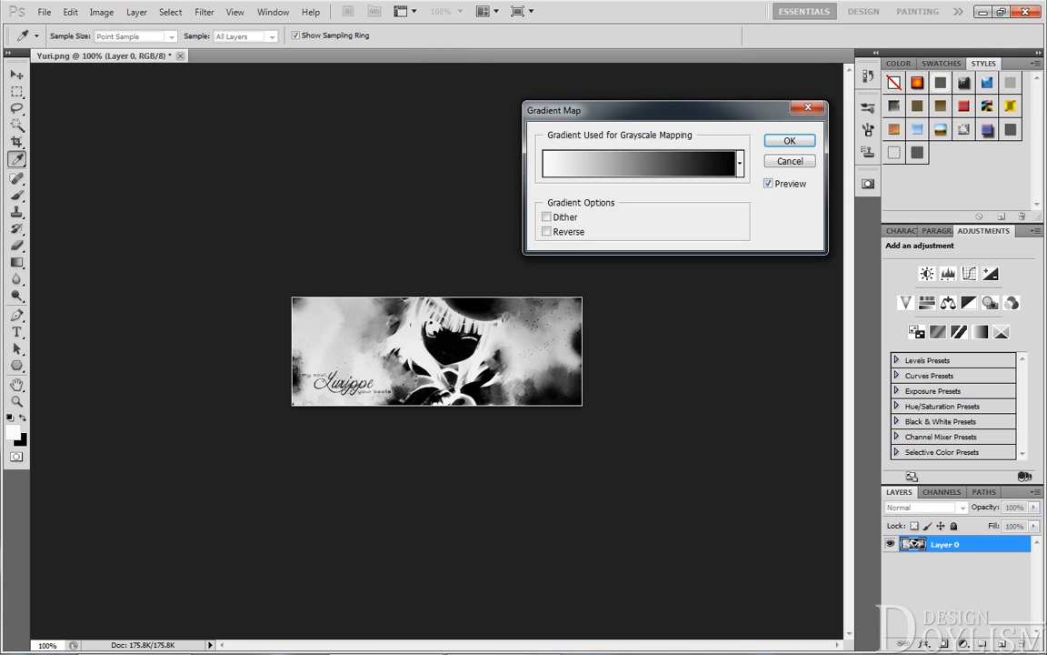
pyautogui.moveTo(649, 106); pyautogui.dragTo(686, 83)
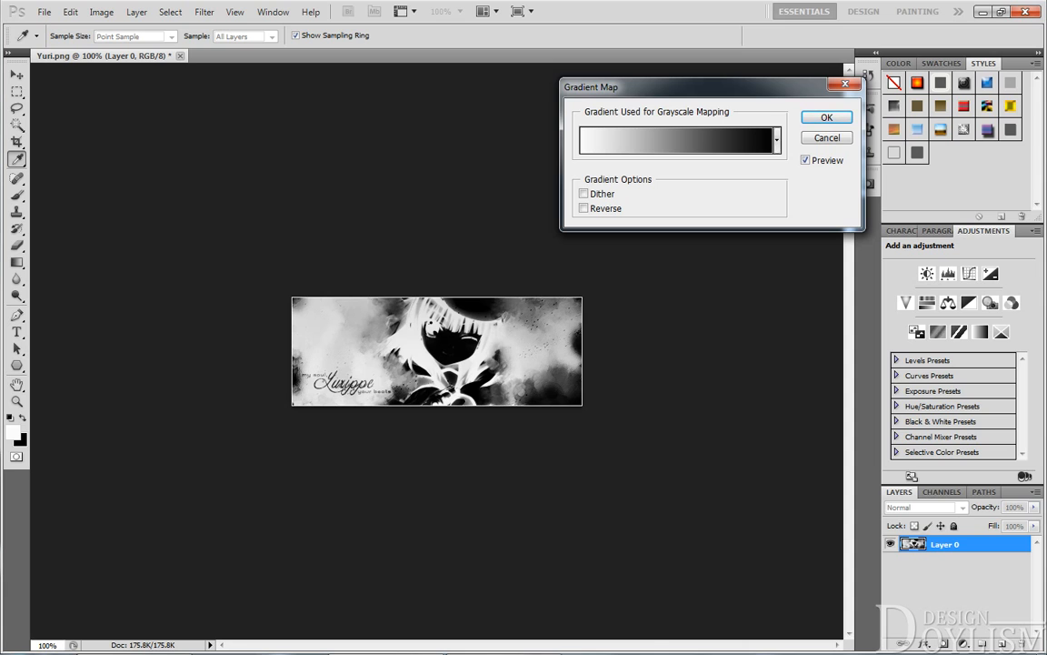
# - Try several coloured preset gradients in the Gradient Map, ending with the Black, White preset
pyautogui.click(778, 139)
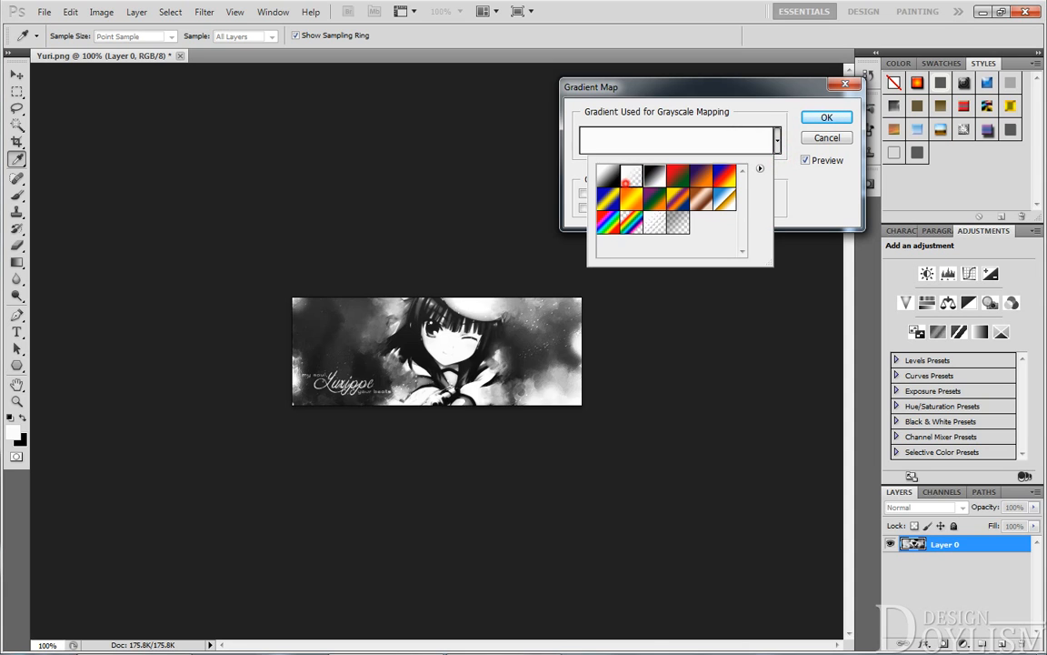
pyautogui.click(631, 198)
pyautogui.click(655, 198)
pyautogui.click(701, 198)
pyautogui.click(724, 198)
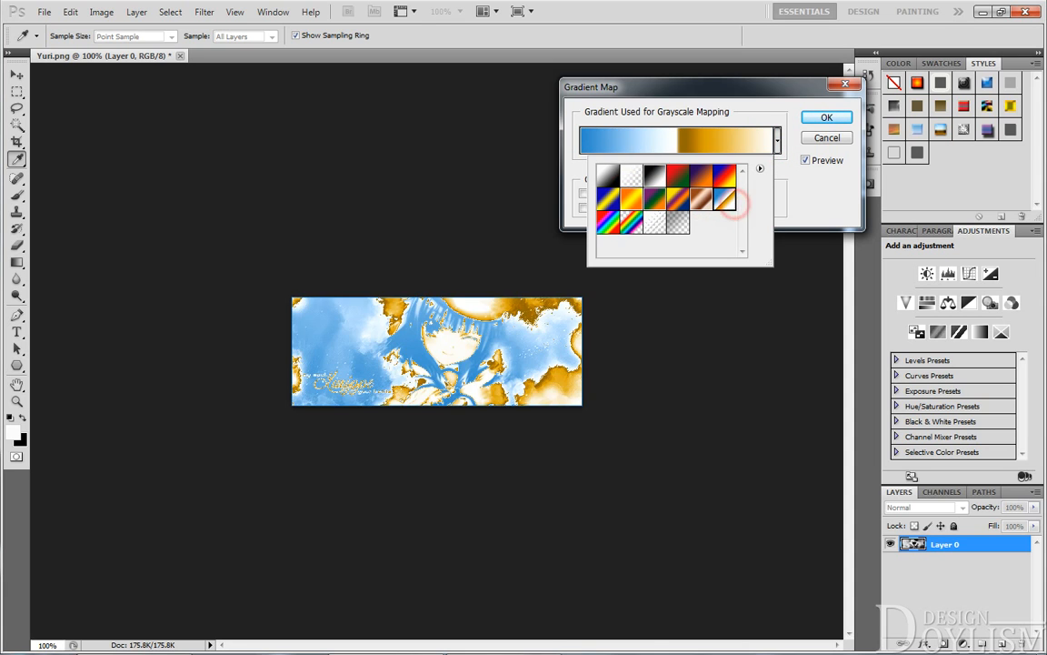
pyautogui.click(724, 175)
pyautogui.click(702, 176)
pyautogui.click(678, 176)
pyautogui.click(609, 176)
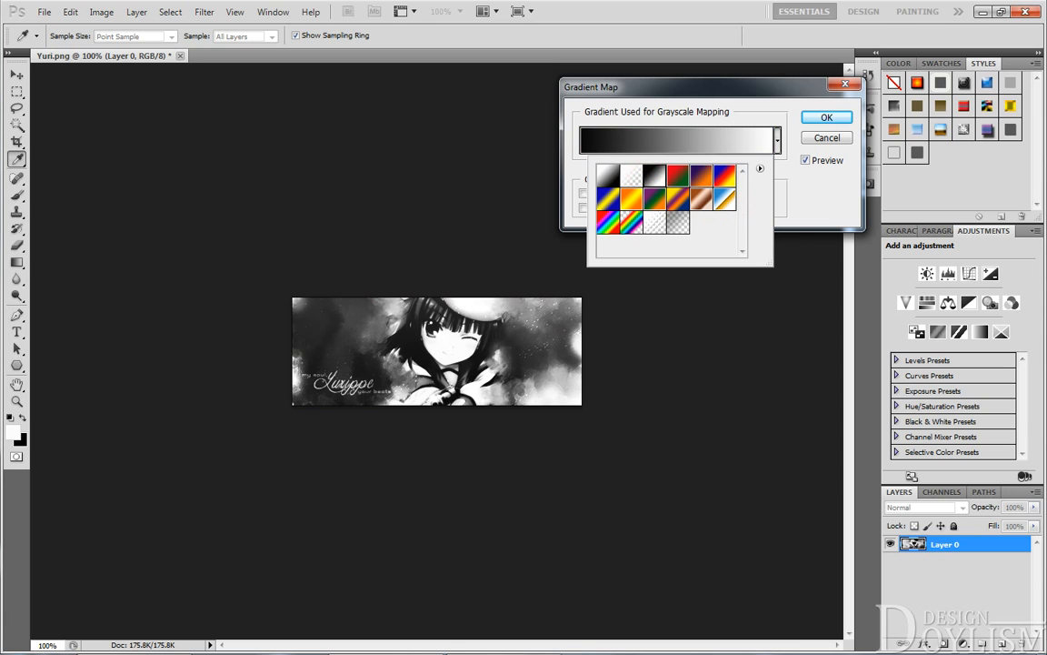
# - Edit the black-to-white gradient map and recolour its white stop to a dark blue-grey
pyautogui.click(677, 140)
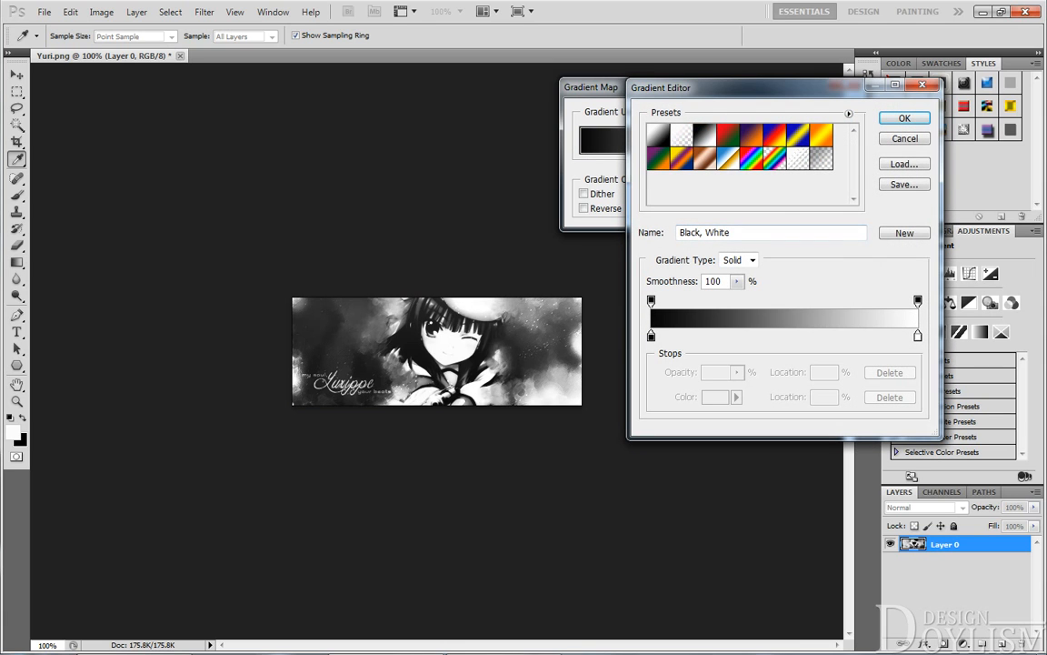
pyautogui.doubleClick(919, 338)
pyautogui.click(789, 173)
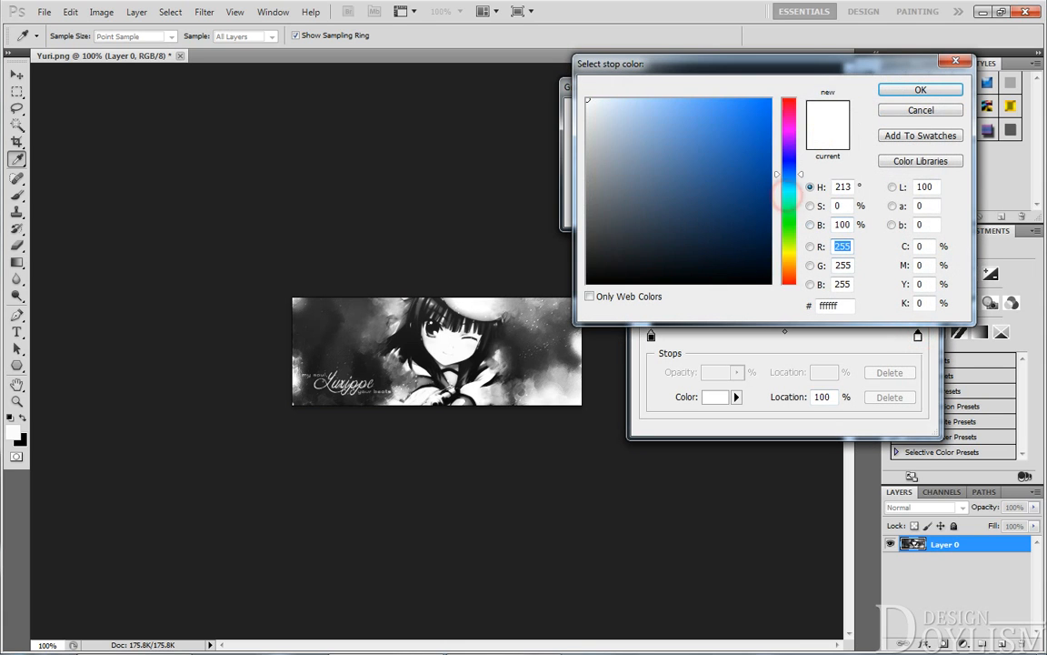
pyautogui.moveTo(698, 196)
pyautogui.mouseDown()
pyautogui.moveTo(724, 172)
pyautogui.moveTo(648, 229)
pyautogui.moveTo(628, 196)
pyautogui.mouseUp()
pyautogui.click(920, 89)
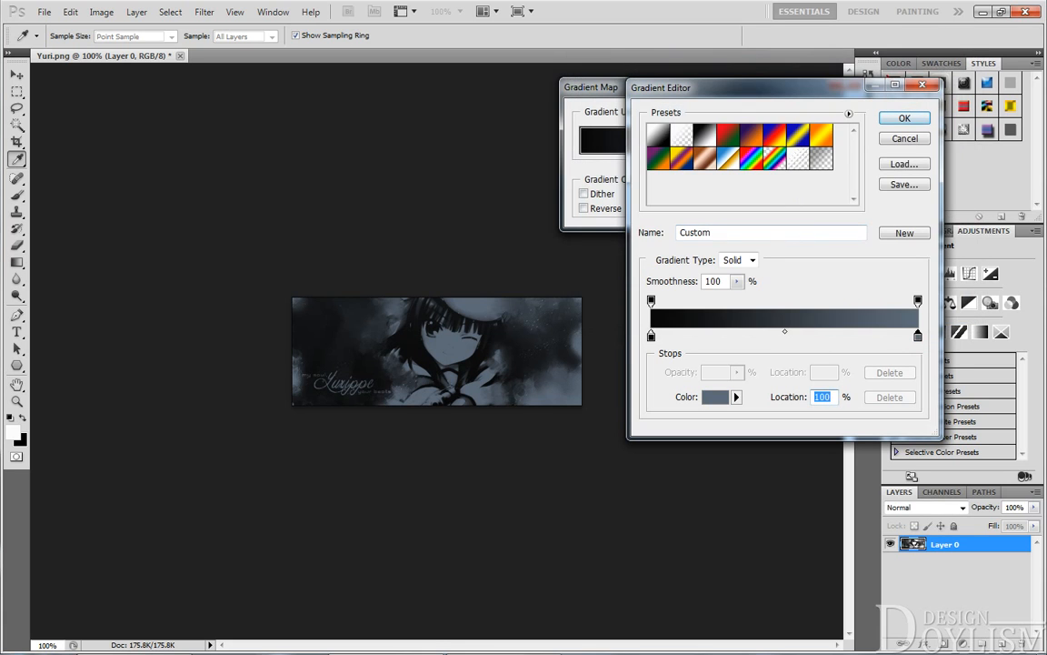
# - Recolour the gradient's black stop to a soft pink and accept the edited gradient
pyautogui.click(651, 335)
pyautogui.doubleClick(652, 335)
pyautogui.moveTo(622, 136); pyautogui.dragTo(641, 126)
pyautogui.click(920, 89)
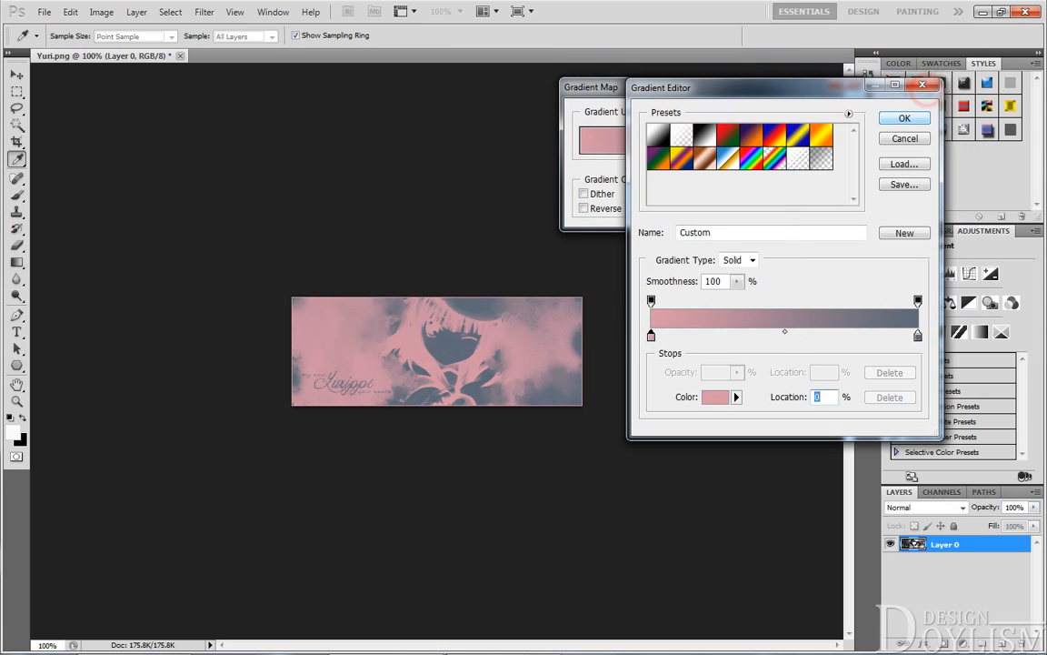
pyautogui.click(905, 119)
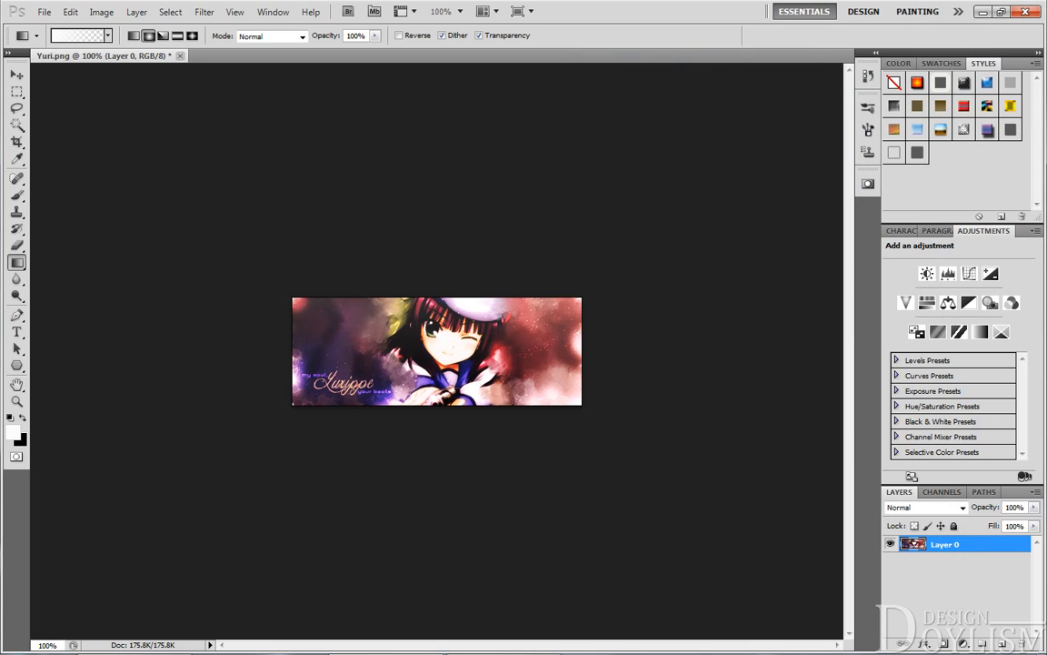
# - Add a Gradient Map adjustment layer above Layer 0 and set its blend mode to Soft Light
pyautogui.click(980, 330)
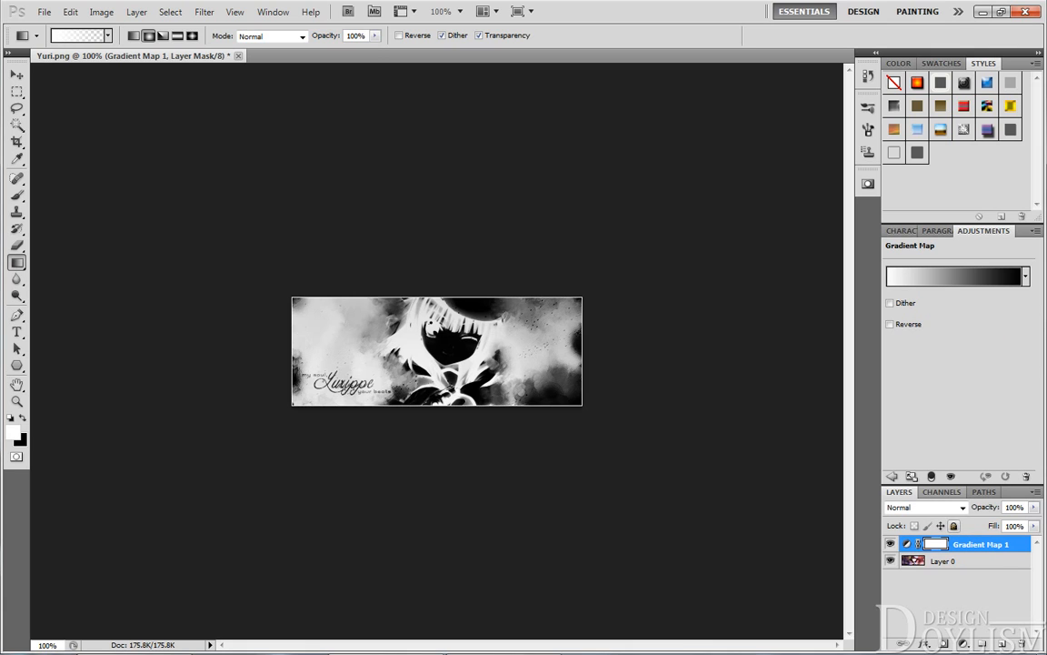
pyautogui.click(961, 508)
pyautogui.click(945, 320)
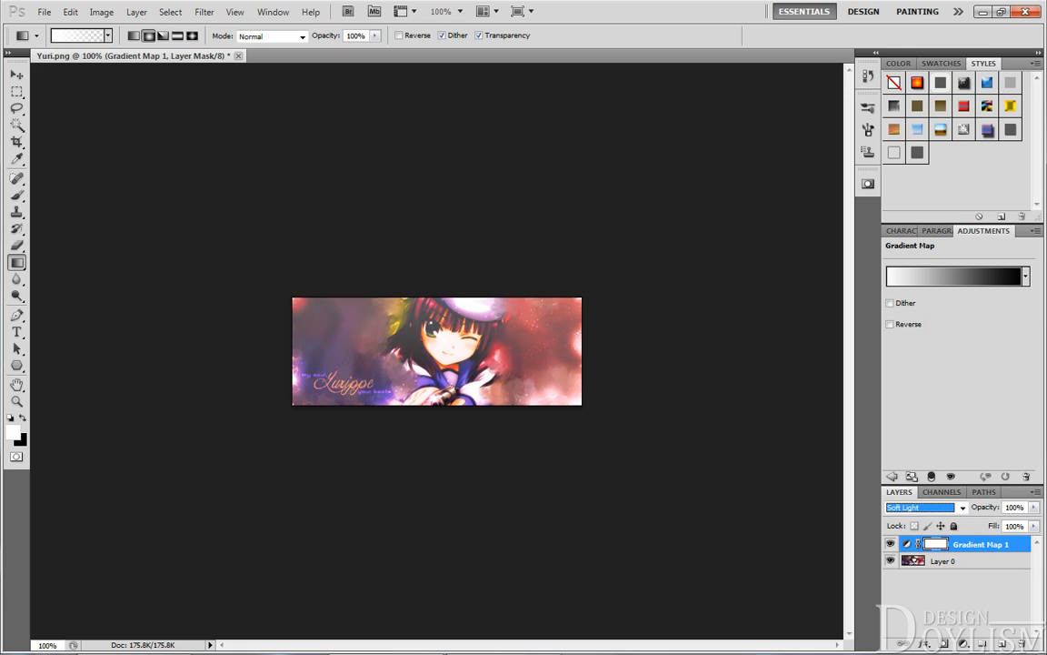
# - Try several preset gradients on the gradient map layer, ending with the orange-yellow-orange preset
pyautogui.click(1026, 277)
pyautogui.click(922, 308)
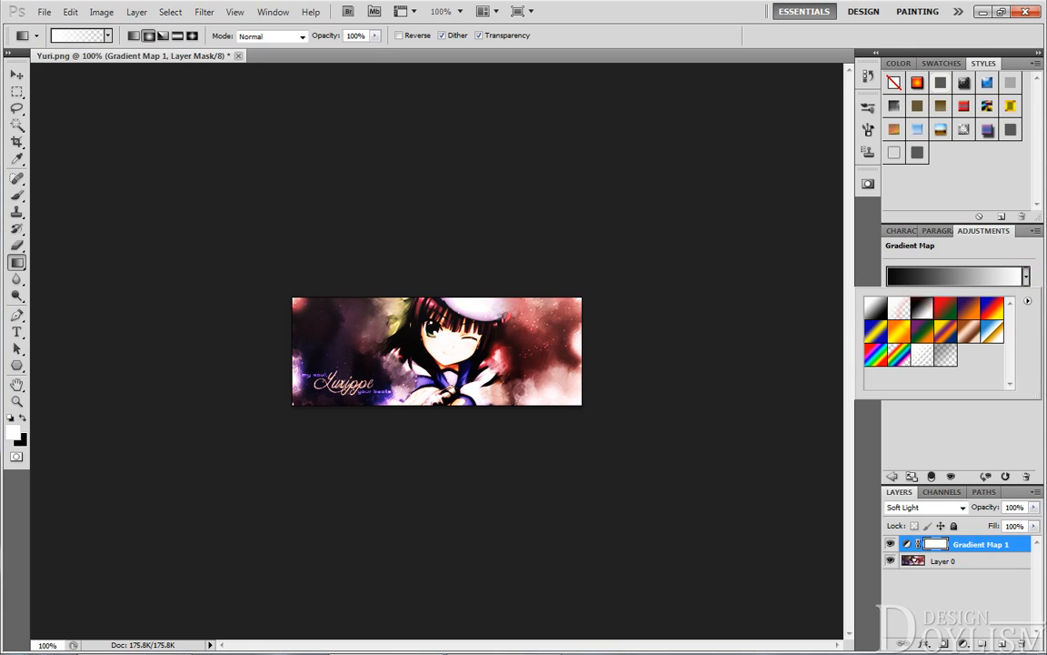
pyautogui.click(968, 309)
pyautogui.click(968, 331)
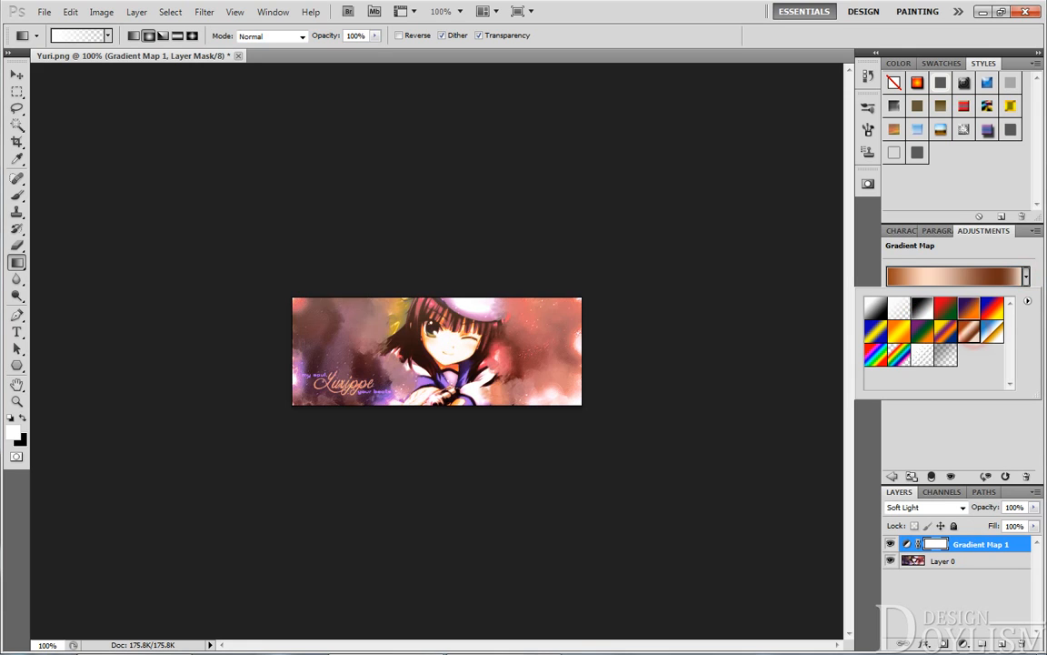
pyautogui.click(922, 331)
pyautogui.click(922, 353)
pyautogui.click(922, 331)
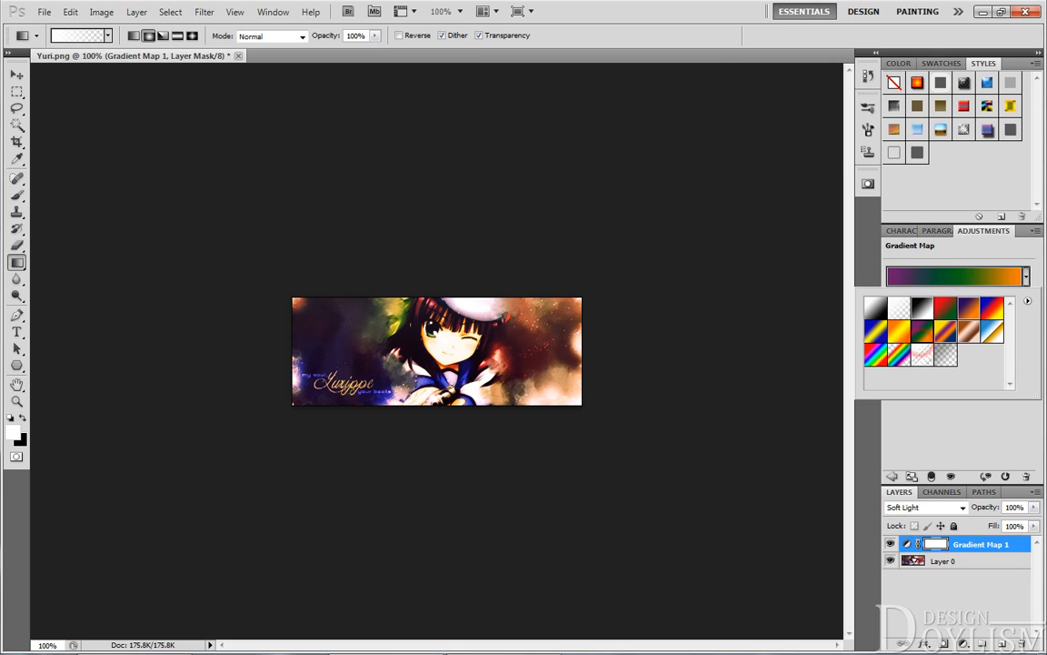
pyautogui.click(922, 354)
pyautogui.click(899, 331)
pyautogui.click(810, 300)
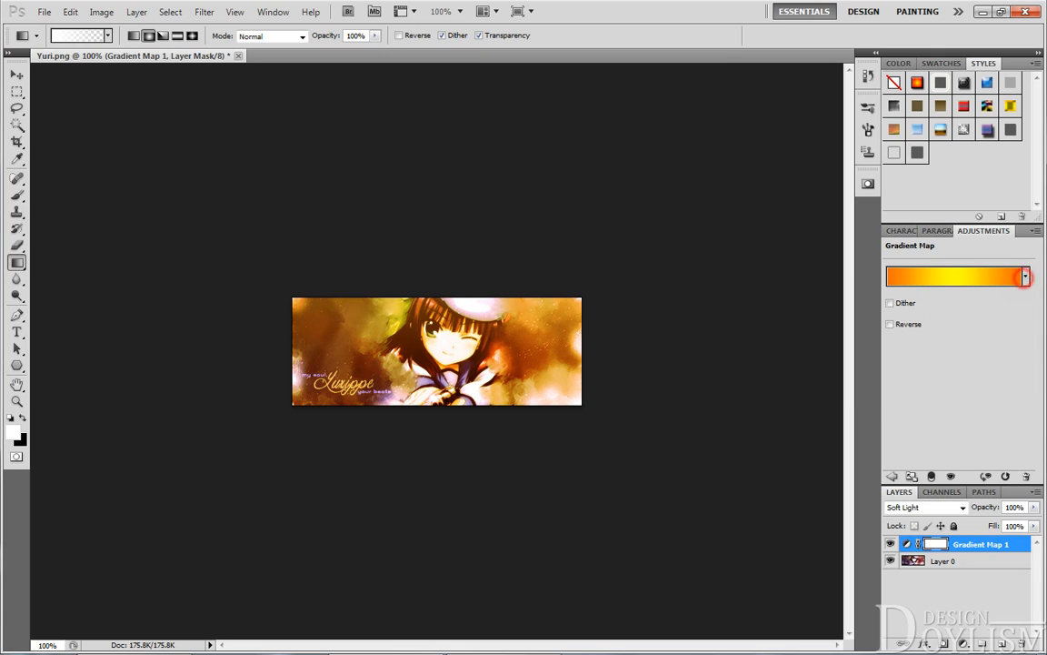
# - Try the Overlay blend mode and a 41% fill on the gradient map layer, and return it to Soft Light with 100% fill
pyautogui.click(962, 507)
pyautogui.click(909, 308)
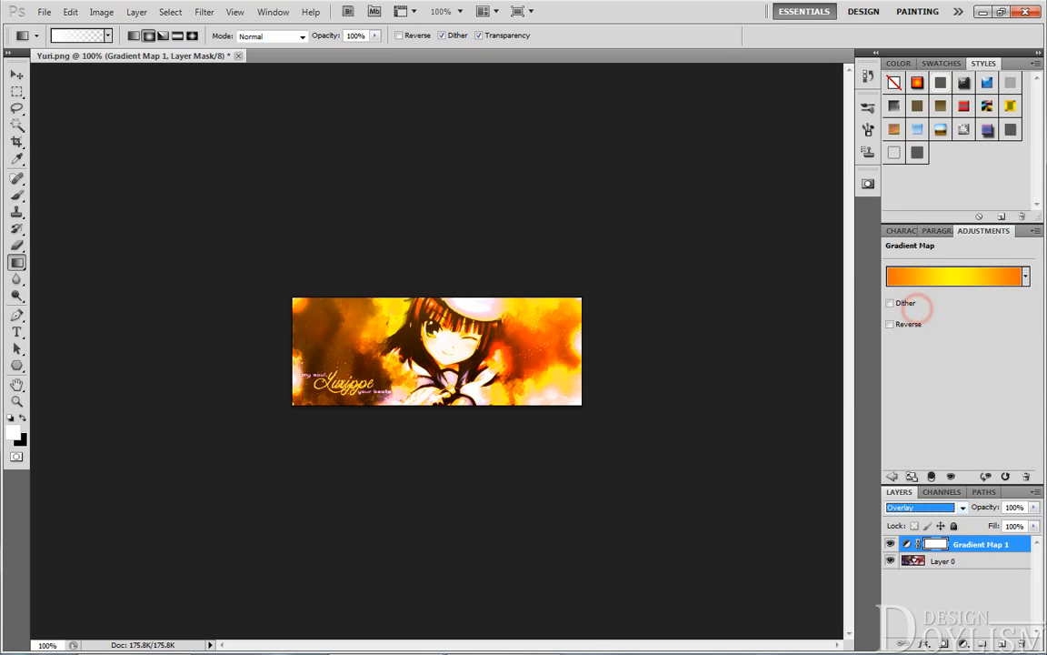
pyautogui.click(961, 507)
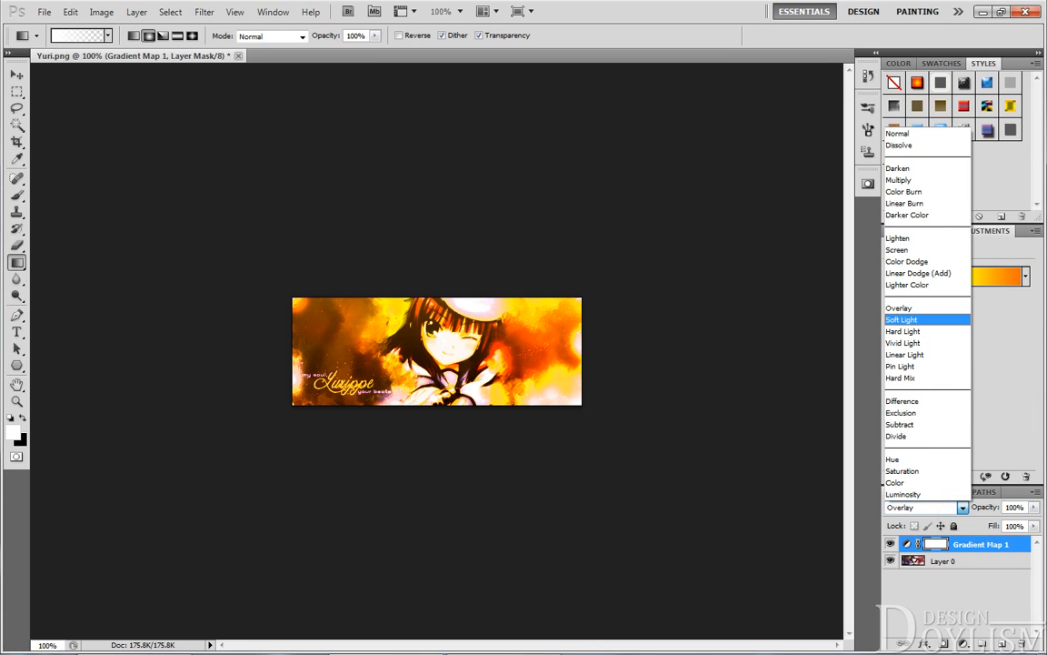
pyautogui.click(932, 319)
pyautogui.click(1034, 525)
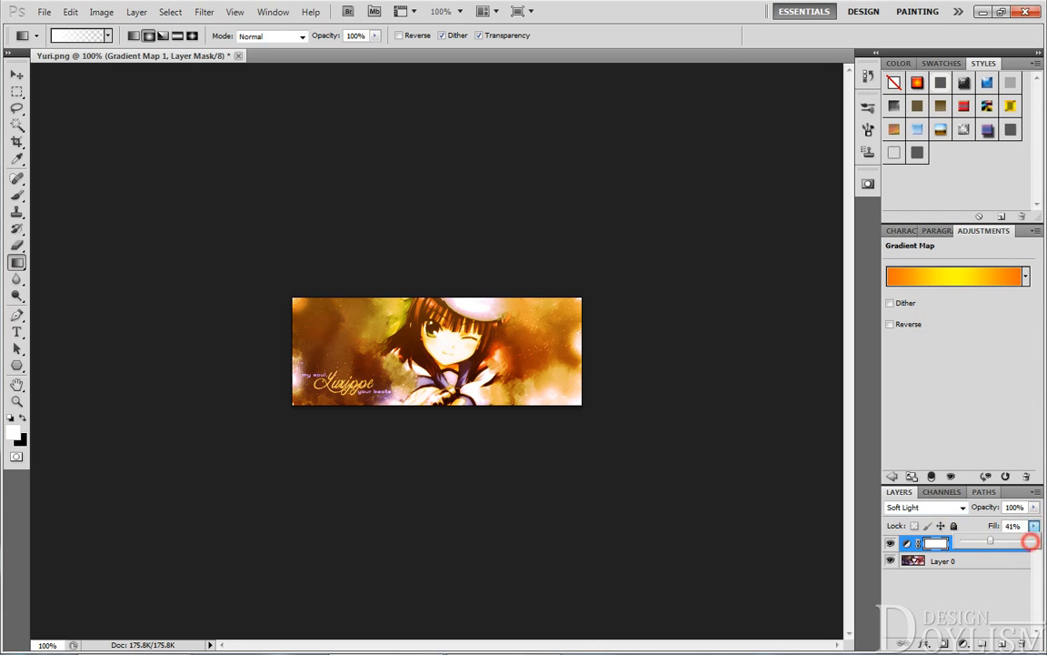
pyautogui.moveTo(1031, 540)
pyautogui.mouseDown()
pyautogui.moveTo(984, 540)
pyautogui.moveTo(1034, 540)
pyautogui.mouseUp()
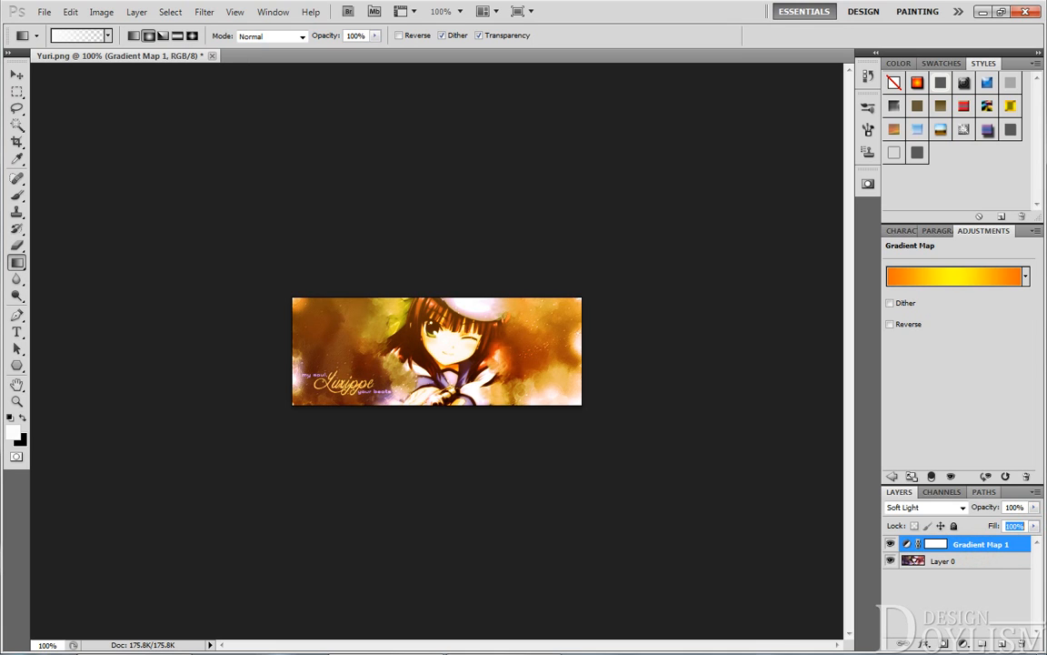
# - Delete the gradient map adjustment layer
pyautogui.press('Return')
pyautogui.press('Delete')
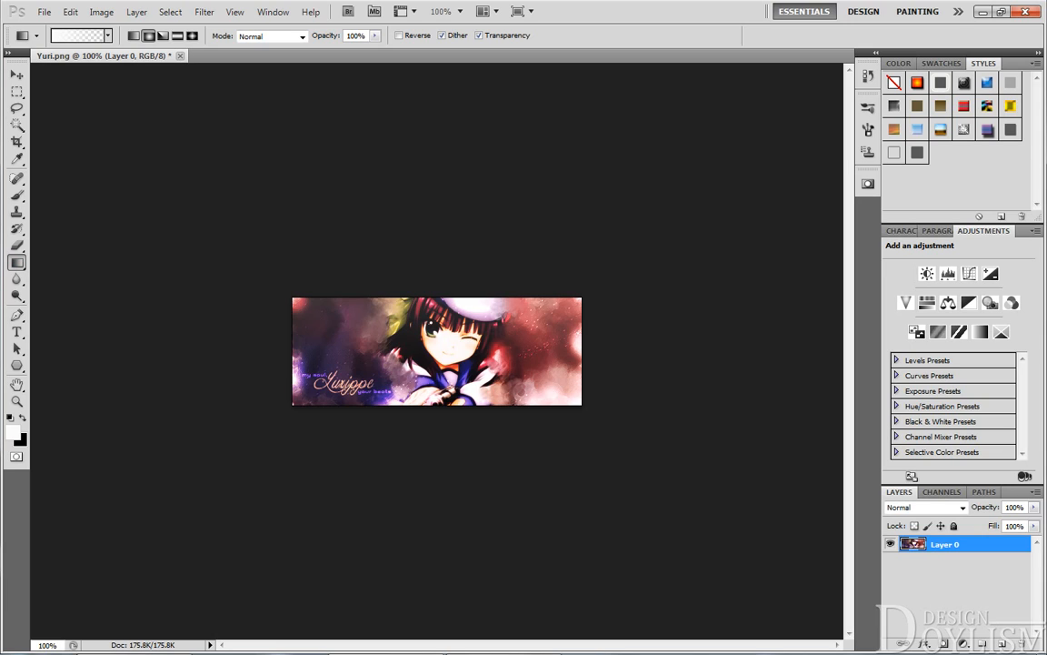
pyautogui.click(204, 12)
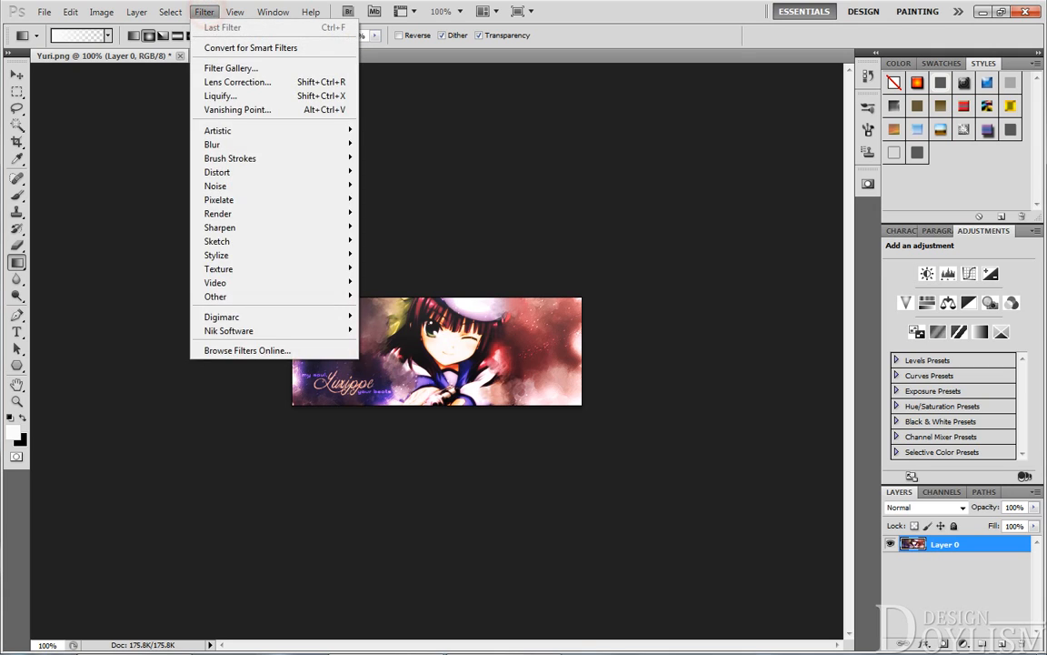
pyautogui.click(204, 11)
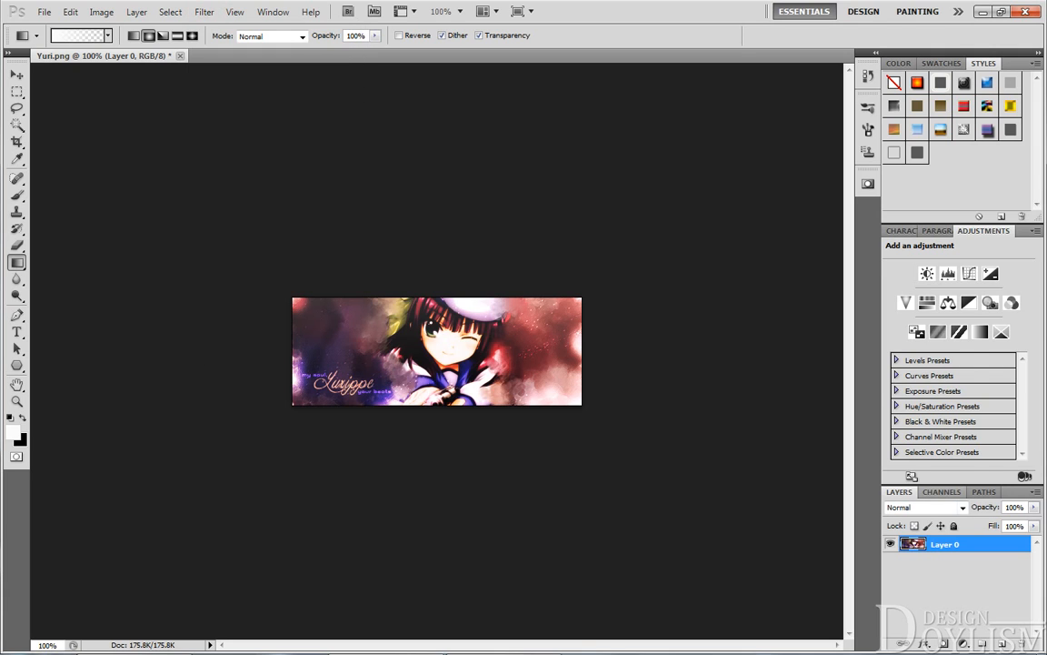
pyautogui.click(962, 508)
pyautogui.click(962, 507)
pyautogui.click(962, 508)
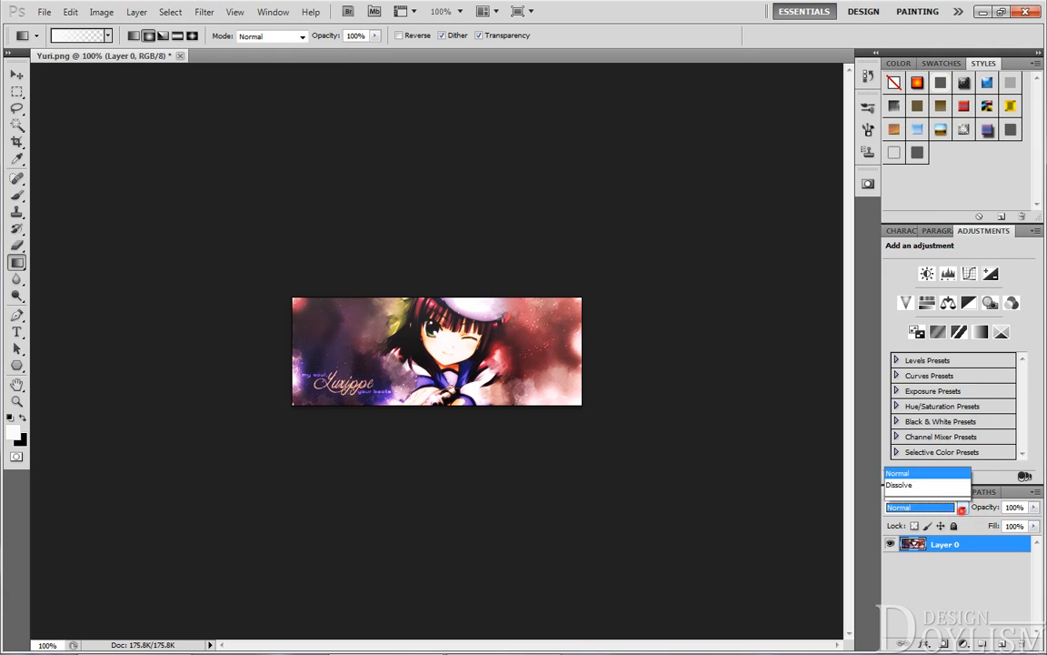
pyautogui.click(962, 508)
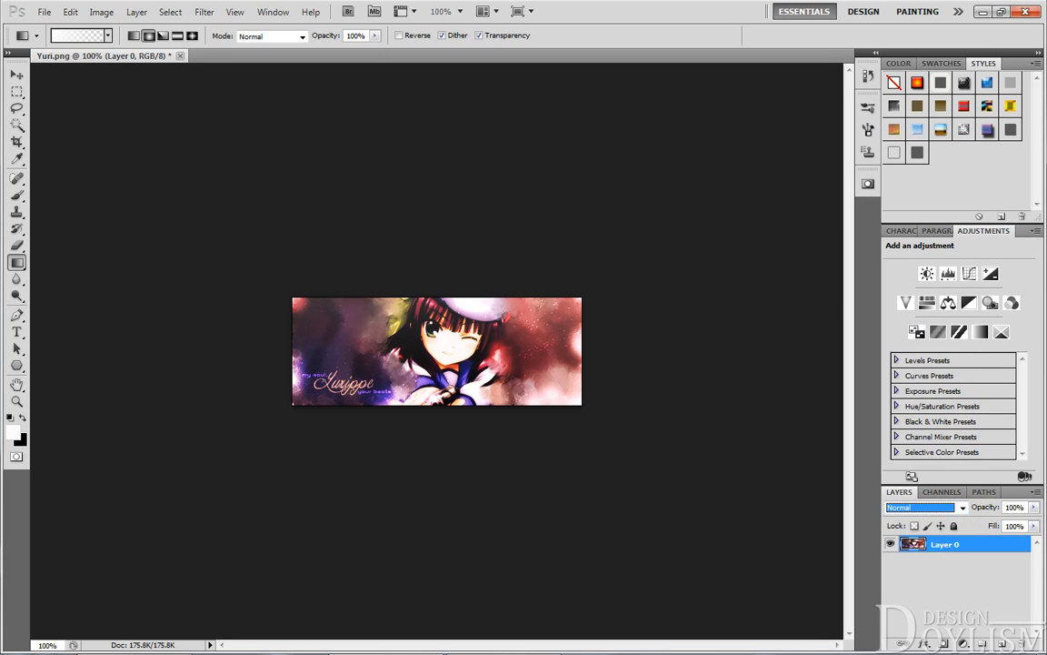